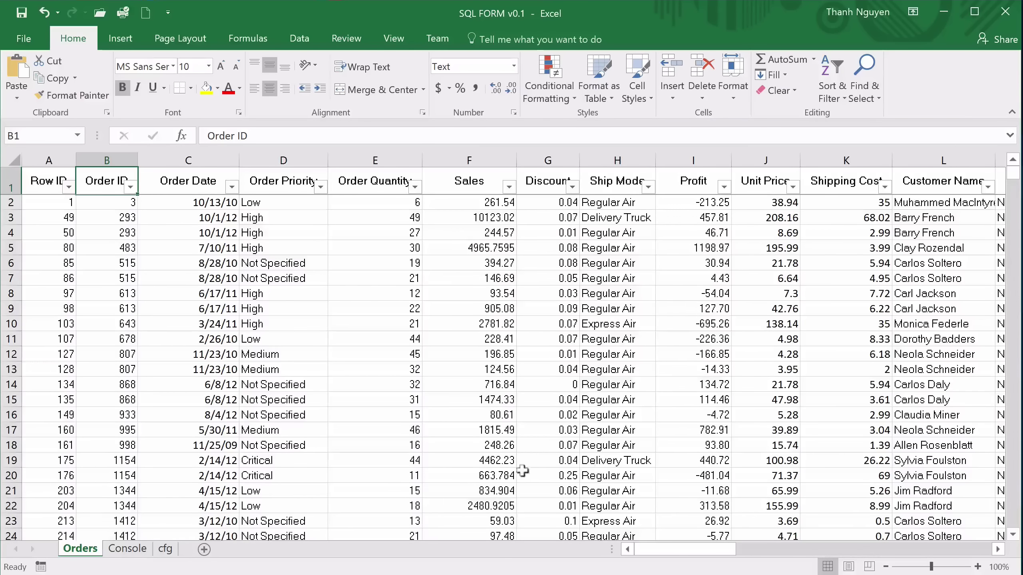
Select the Orders header row from Row ID across all data columns
{"action": "left_click", "coordinate": [45, 188]}
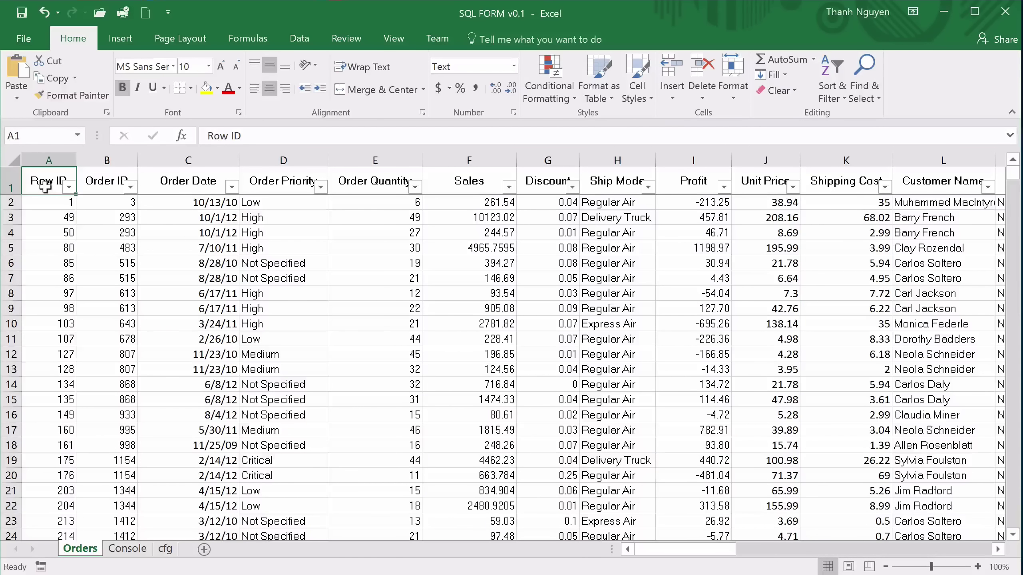
{"action": "key", "text": "ctrl+shift+Right"}
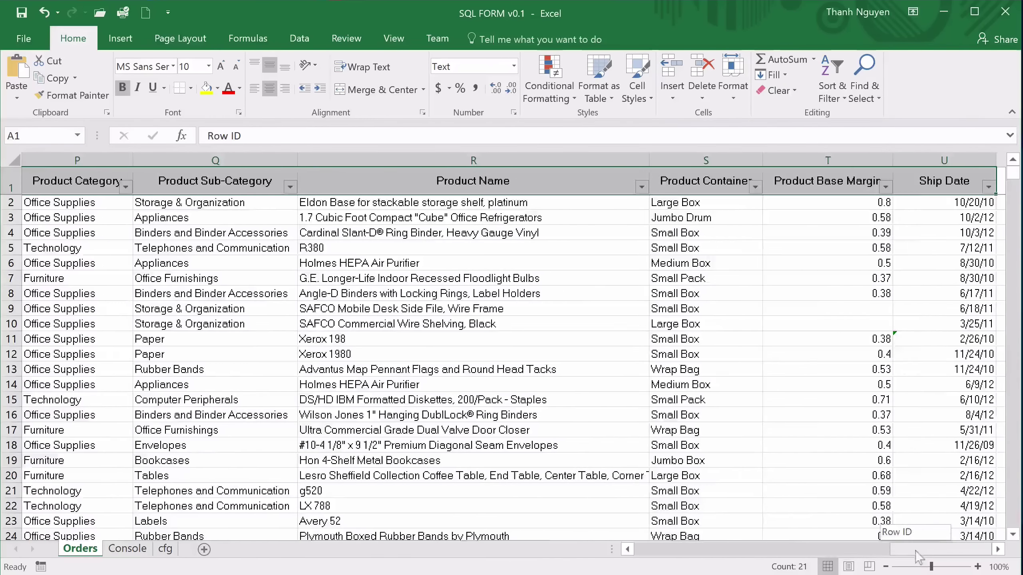
{"action": "left_click_drag", "start_coordinate": [913, 549], "coordinate": [656, 558]}
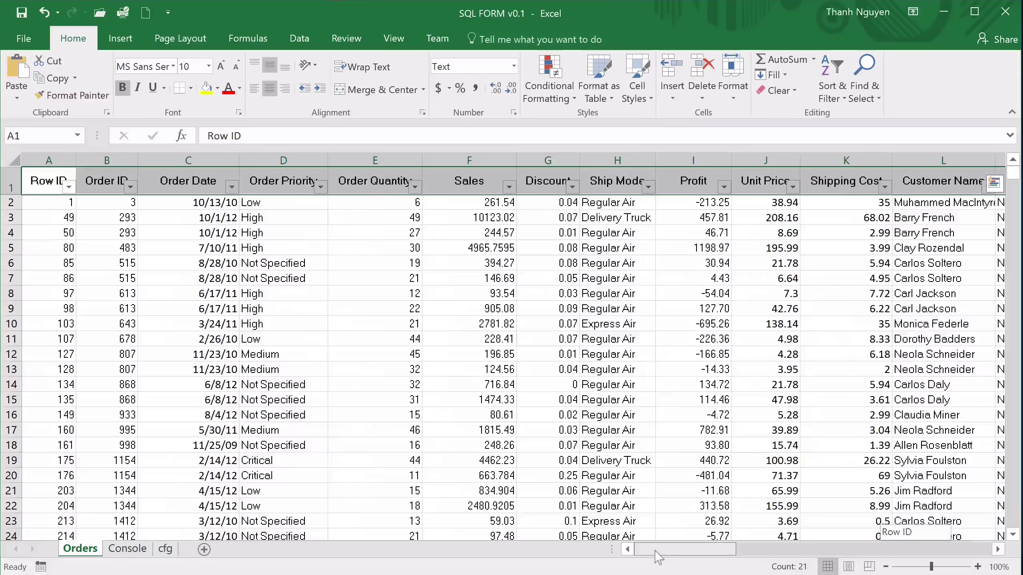
Check where the Orders rows end, then launch the Hoc Excel Online form from the Console sheet
{"action": "left_click", "coordinate": [60, 217]}
{"action": "key", "text": "ctrl+Down"}
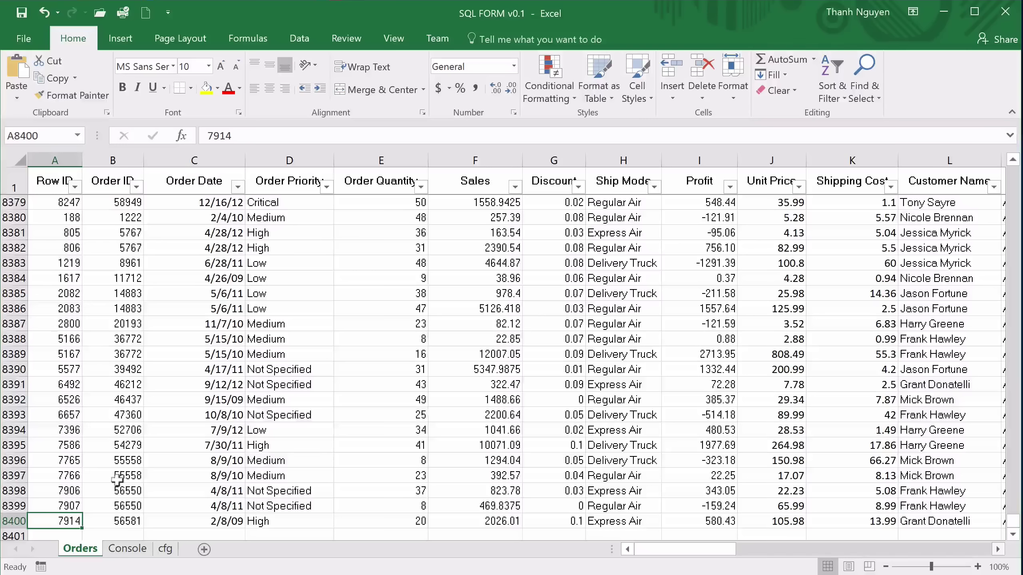
{"action": "key", "text": "Down"}
{"action": "key", "text": "Down"}
{"action": "key", "text": "Down"}
{"action": "key", "text": "Down"}
{"action": "key", "text": "Down"}
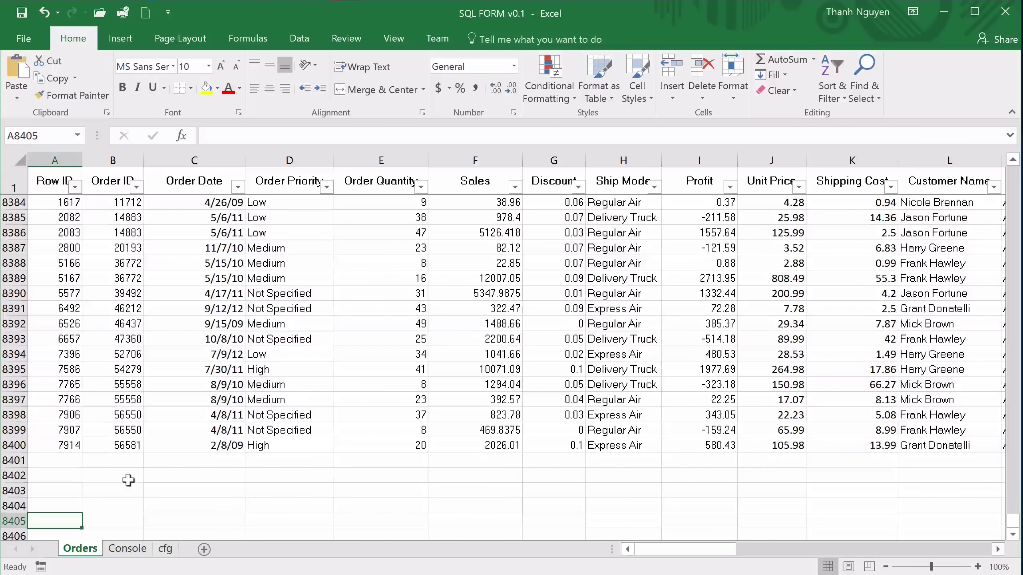
{"action": "key", "text": "Up"}
{"action": "key", "text": "Up"}
{"action": "key", "text": "Up"}
{"action": "key", "text": "Up"}
{"action": "key", "text": "Up"}
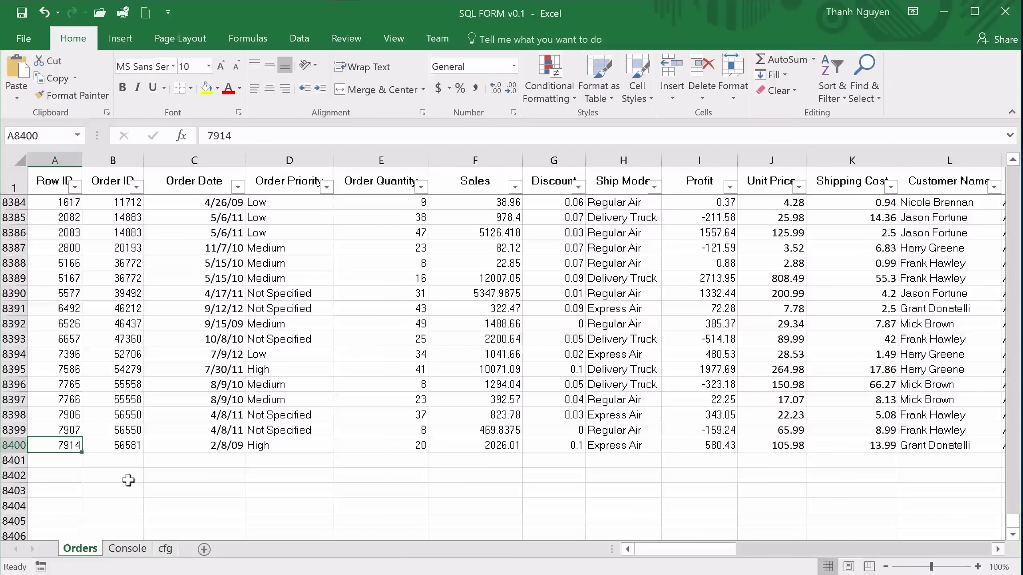
{"action": "key", "text": "ctrl+Up"}
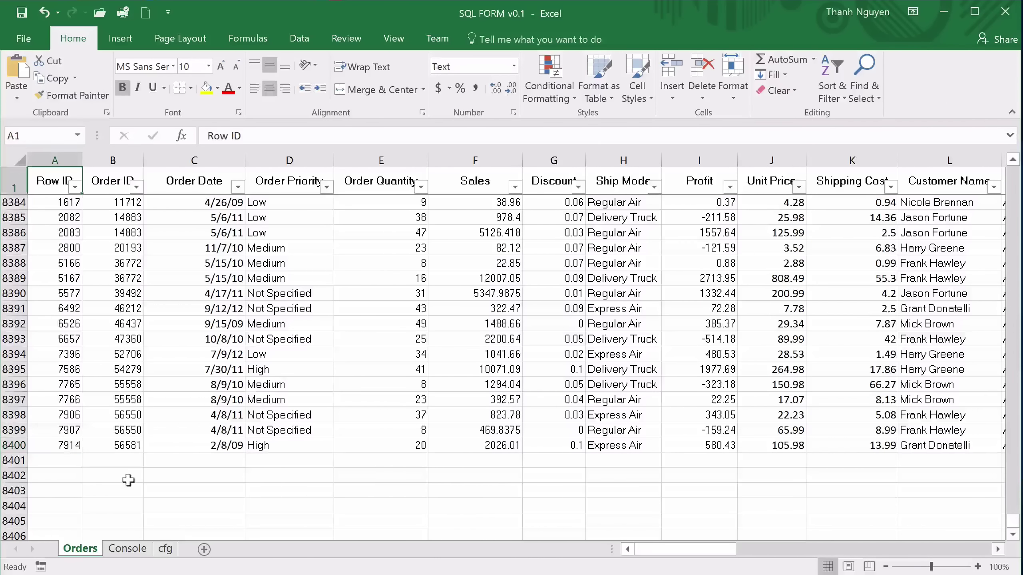
{"action": "key", "text": "Down"}
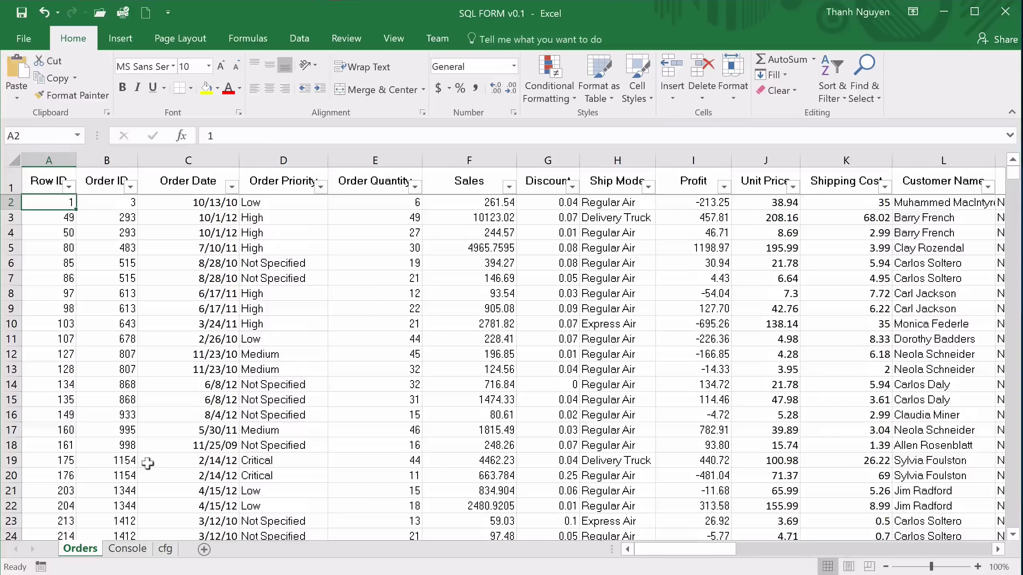
{"action": "left_click", "coordinate": [127, 548]}
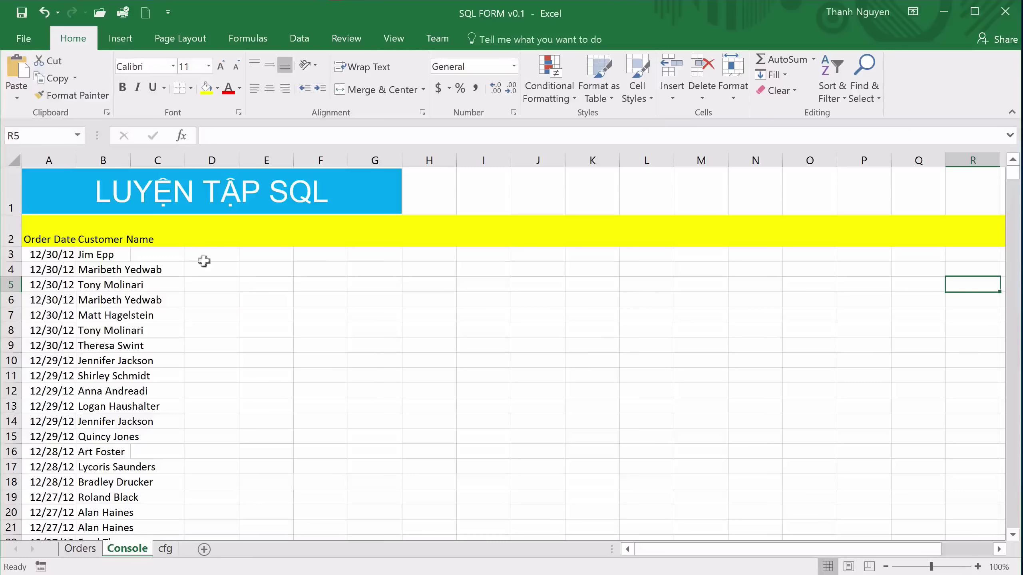
{"action": "left_click", "coordinate": [209, 191]}
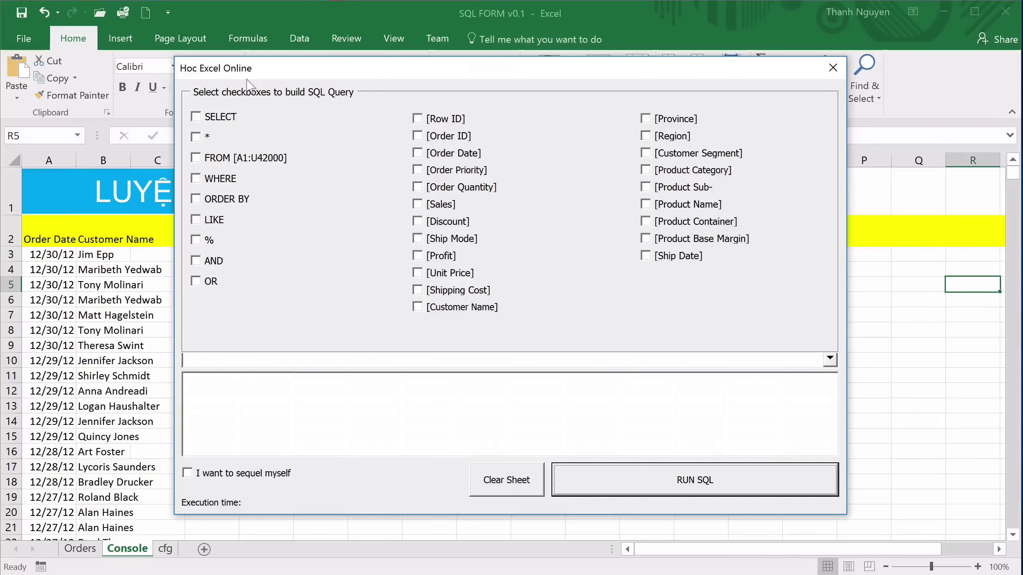
Build and run SELECT * FROM [A1:U42000], copying 8399 rows to Console, then close the form
{"action": "left_click", "coordinate": [221, 121]}
{"action": "left_click", "coordinate": [196, 137]}
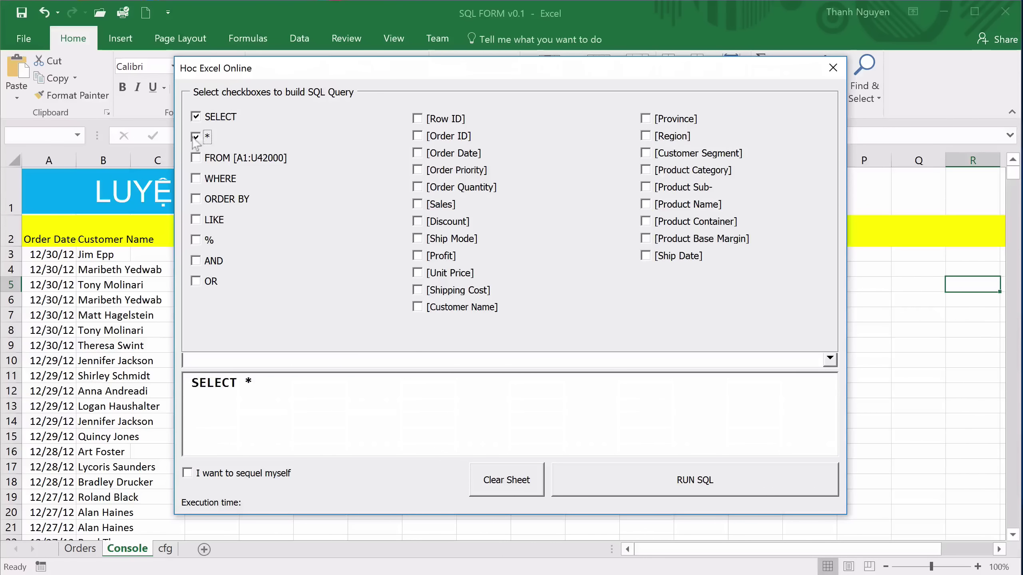
{"action": "left_click", "coordinate": [233, 159]}
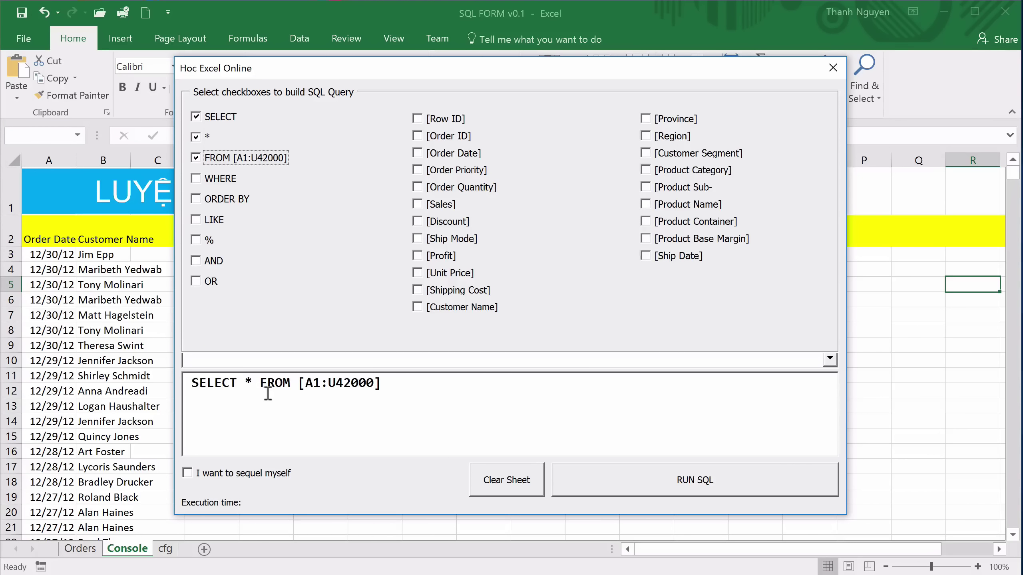
{"action": "left_click", "coordinate": [408, 383]}
{"action": "left_click", "coordinate": [695, 476]}
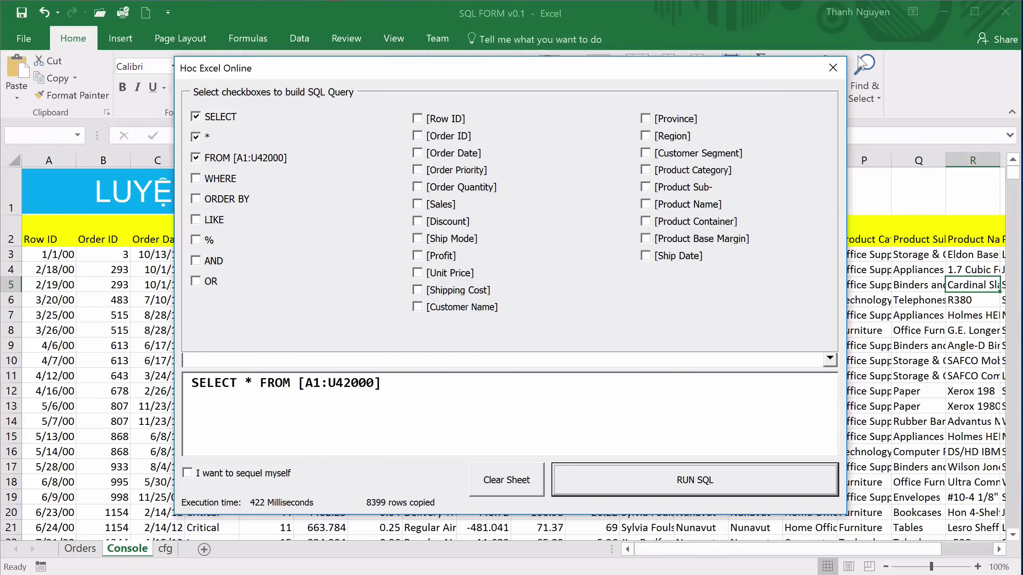
{"action": "left_click", "coordinate": [832, 68]}
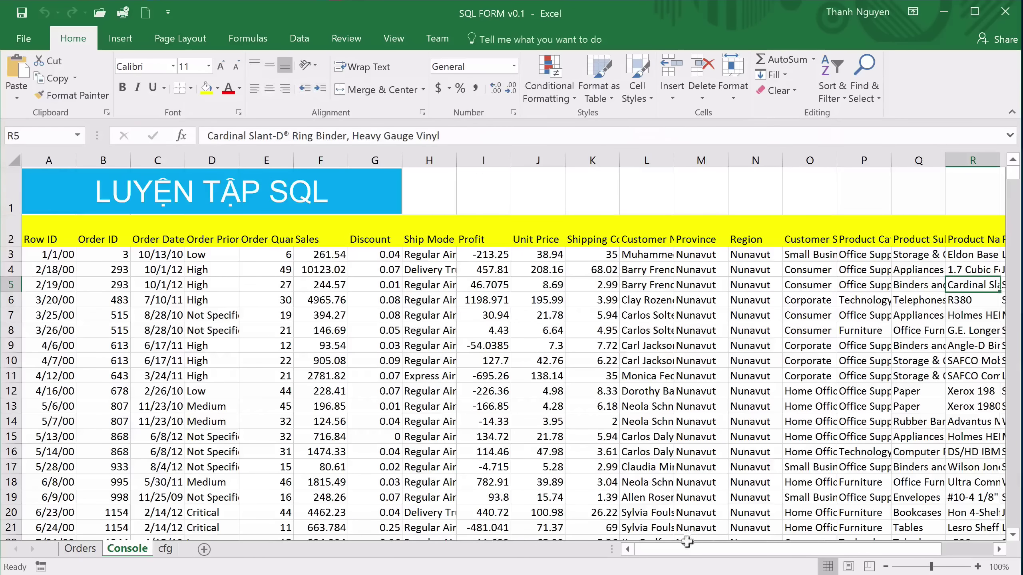
Check the copied results from A3 down to the last row, then reopen the query form
{"action": "left_click_drag", "start_coordinate": [686, 542], "coordinate": [678, 558]}
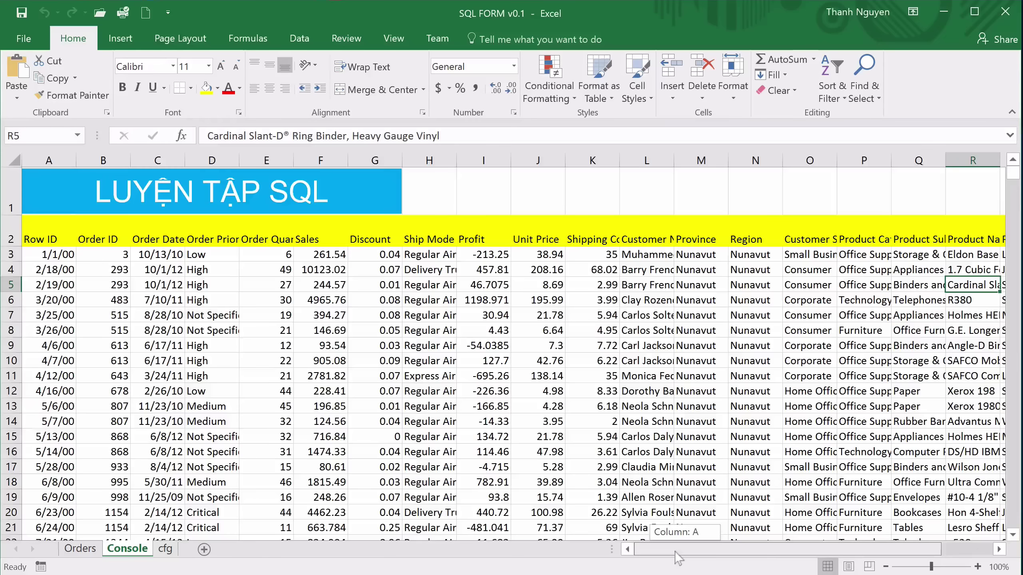
{"action": "left_click", "coordinate": [59, 254]}
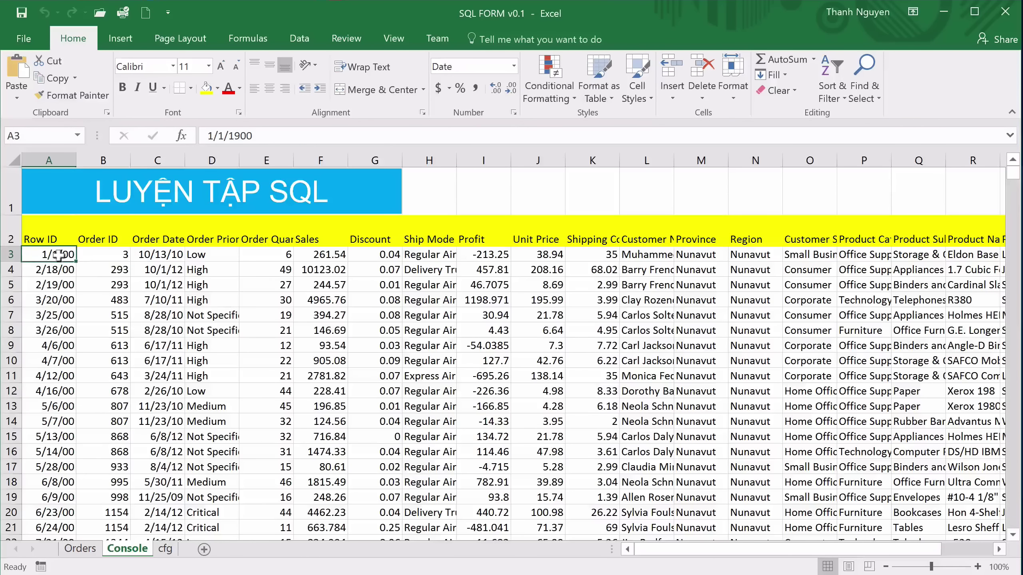
{"action": "key", "text": "ctrl+Down"}
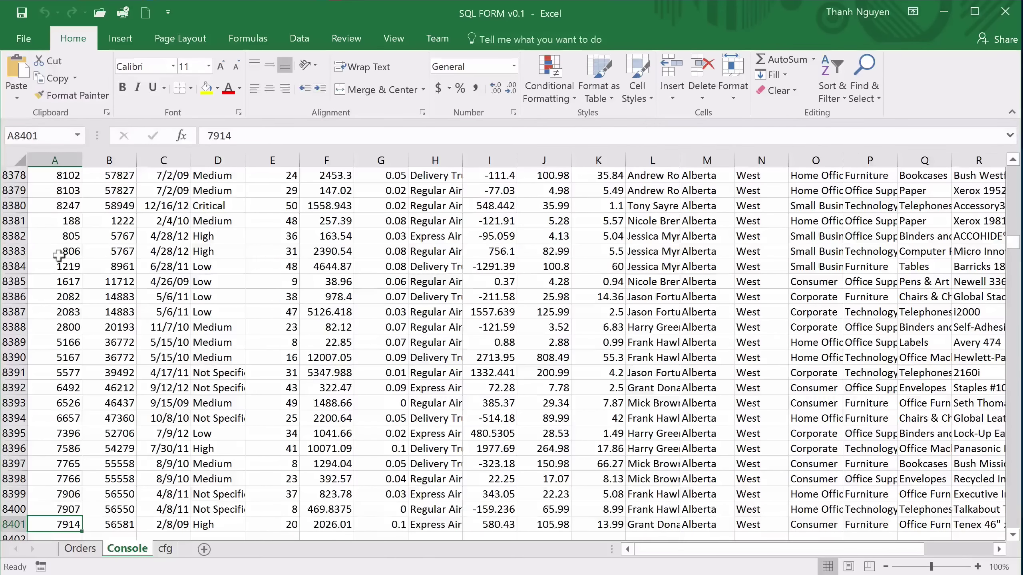
{"action": "key", "text": "ctrl+Up"}
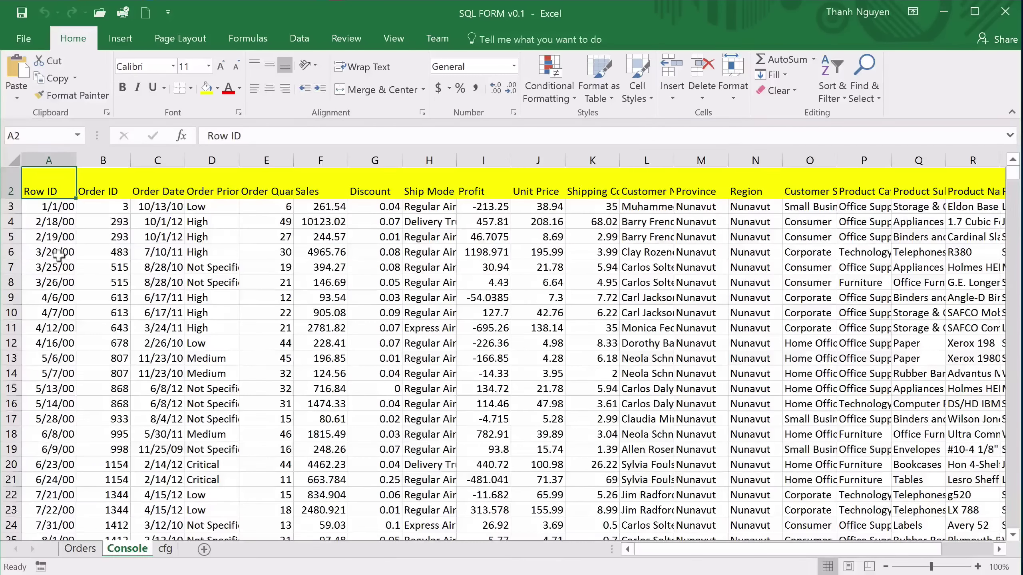
{"action": "scroll", "coordinate": [104, 288], "scroll_direction": "up", "scroll_amount": 1}
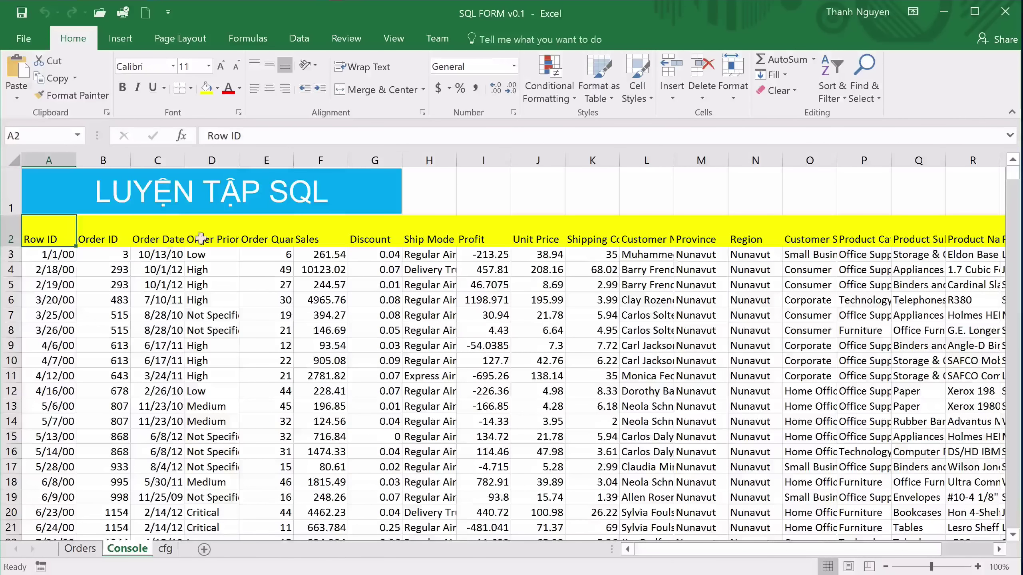
{"action": "left_click", "coordinate": [225, 197]}
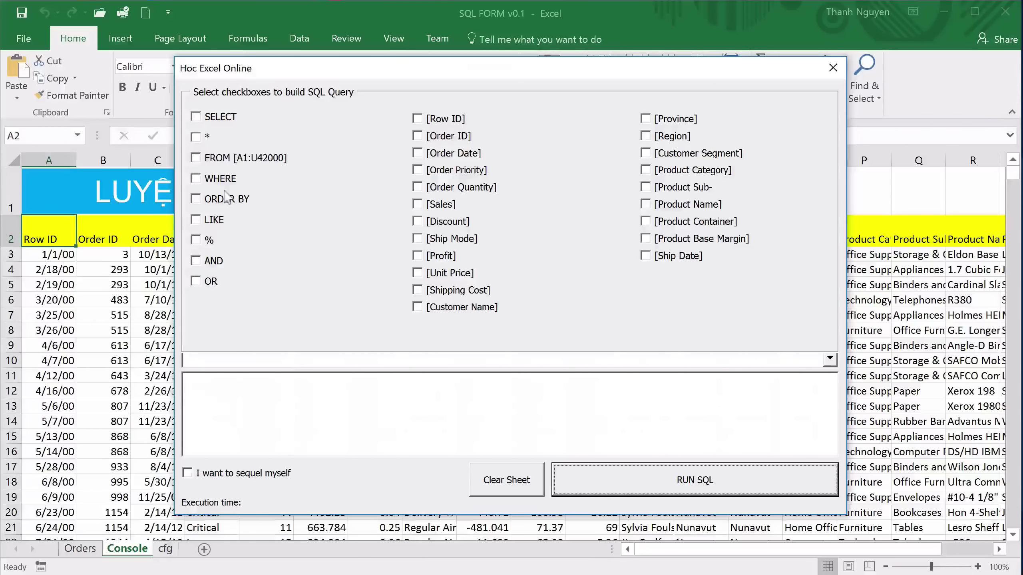
Run SELECT [Product Name],[Profit] FROM [A1:U42000] and move the form right to reveal the results
{"action": "left_click", "coordinate": [219, 117]}
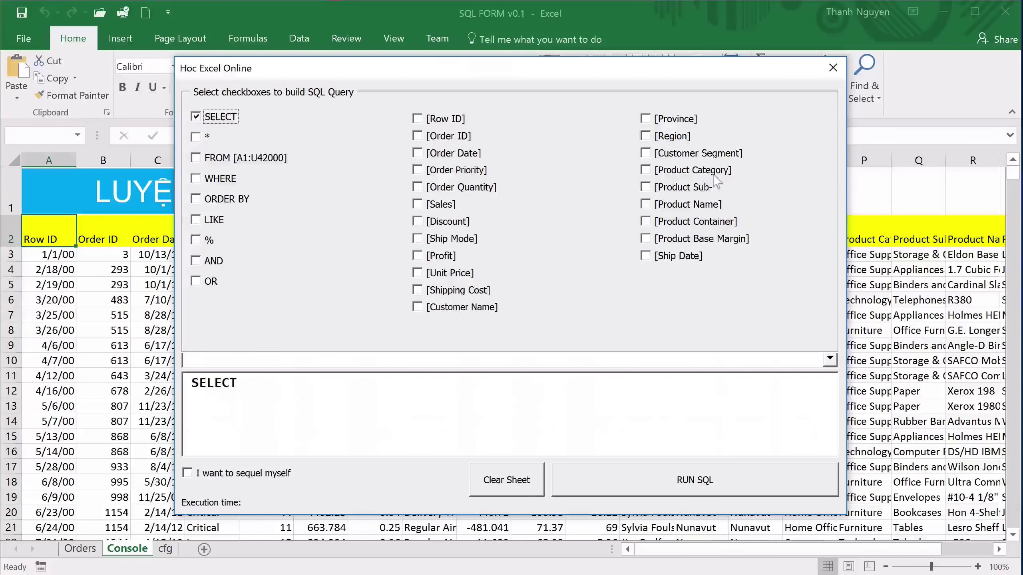
{"action": "left_click", "coordinate": [696, 205]}
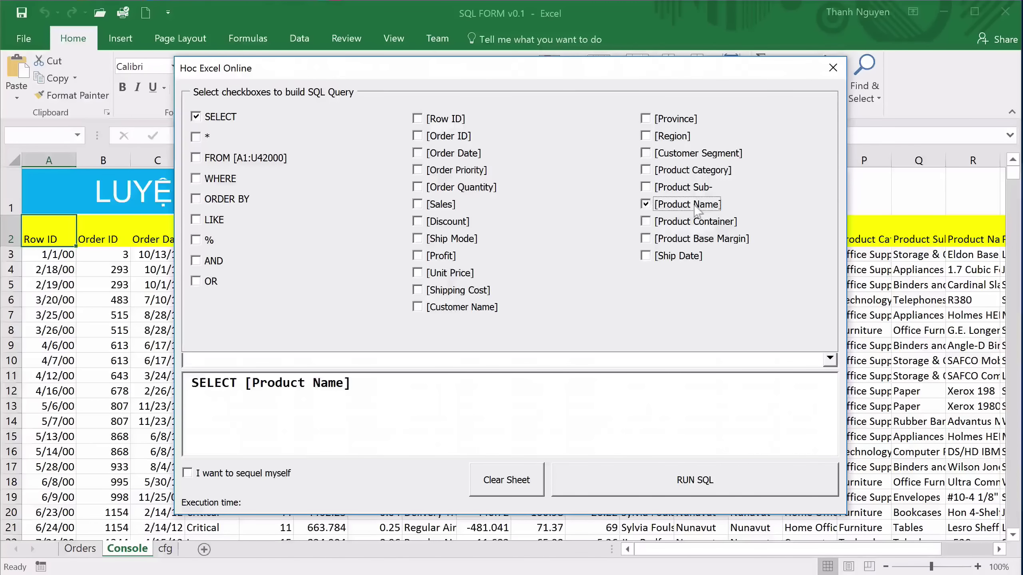
{"action": "left_click", "coordinate": [442, 256]}
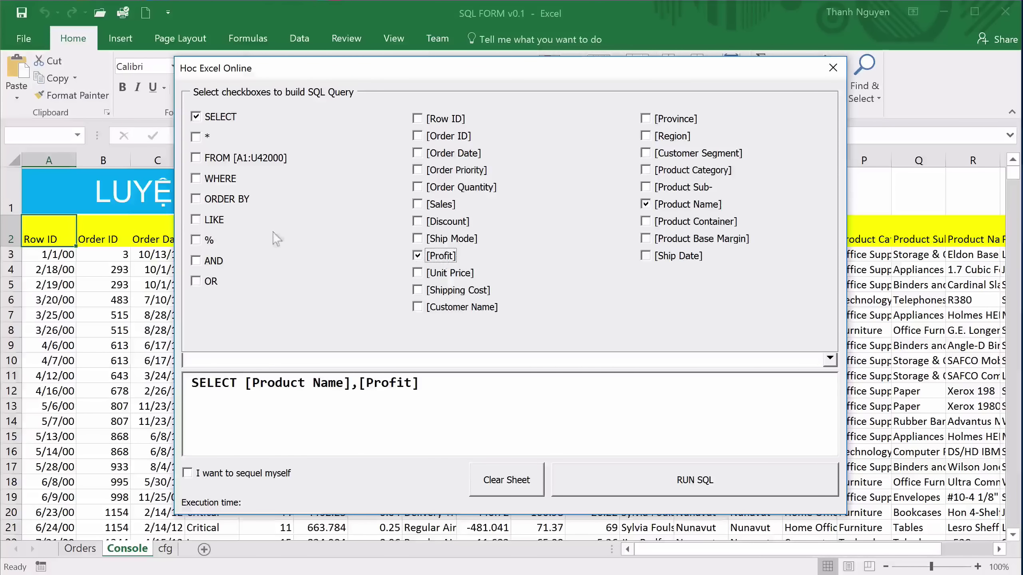
{"action": "left_click", "coordinate": [226, 160]}
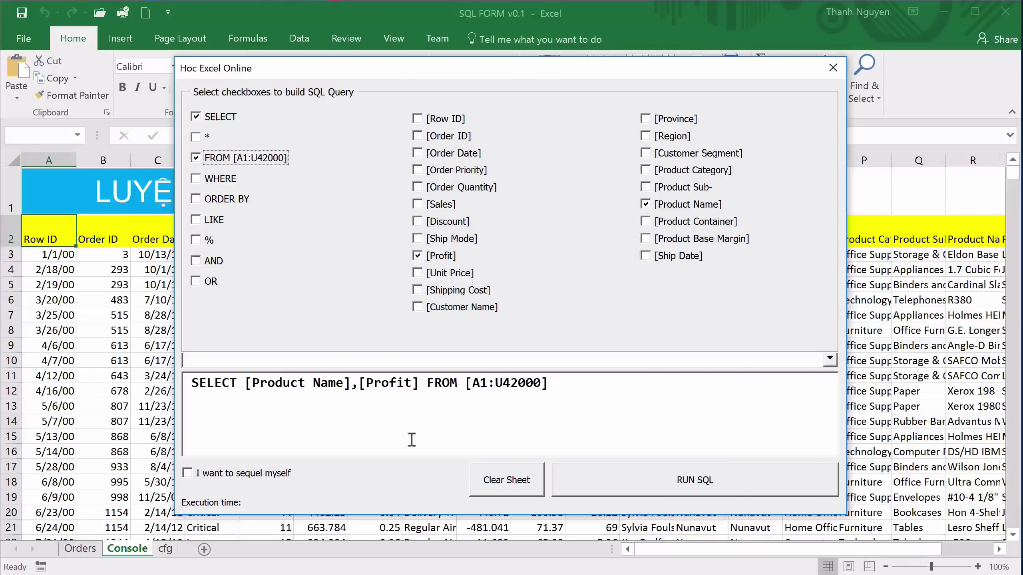
{"action": "left_click", "coordinate": [678, 479]}
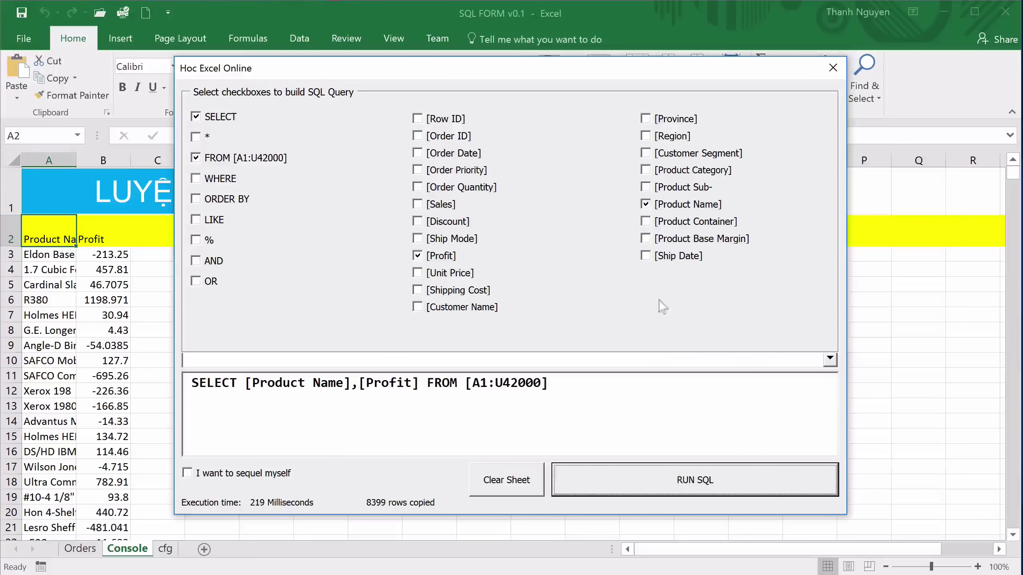
{"action": "left_click_drag", "start_coordinate": [340, 71], "coordinate": [414, 71]}
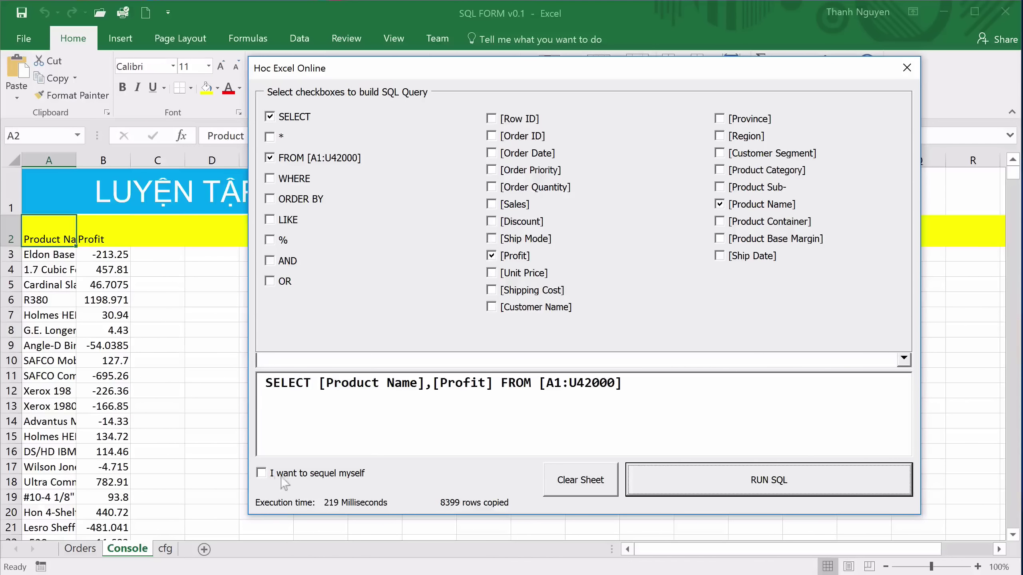
Append ORDER BY [Profit] DESC to the hand-edited query, rerun it, and close the form
{"action": "left_click", "coordinate": [262, 474]}
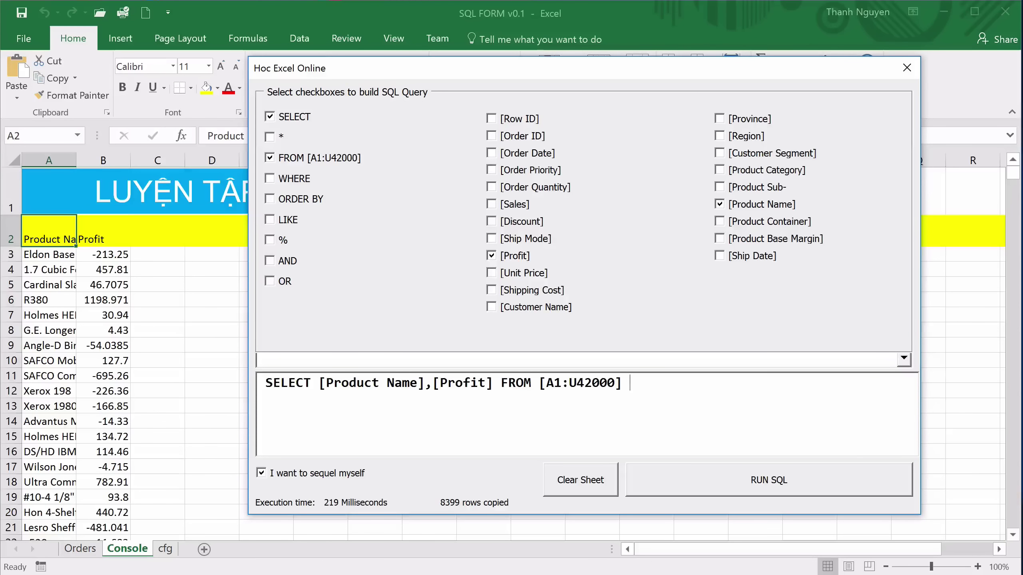
{"action": "type", "text": "ORD"}
{"action": "type", "text": "ER BY [Pro"}
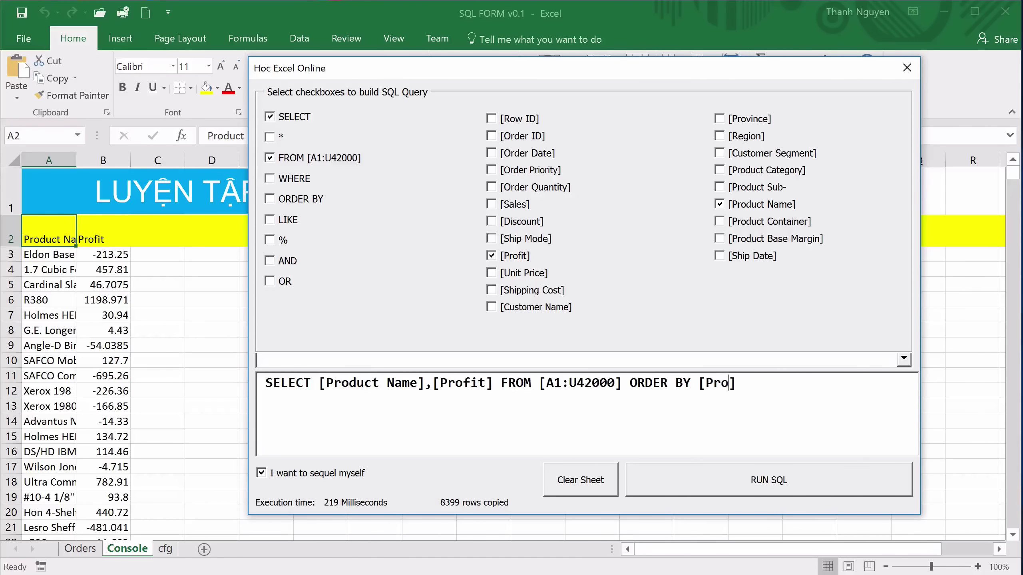
{"action": "type", "text": "fit]"}
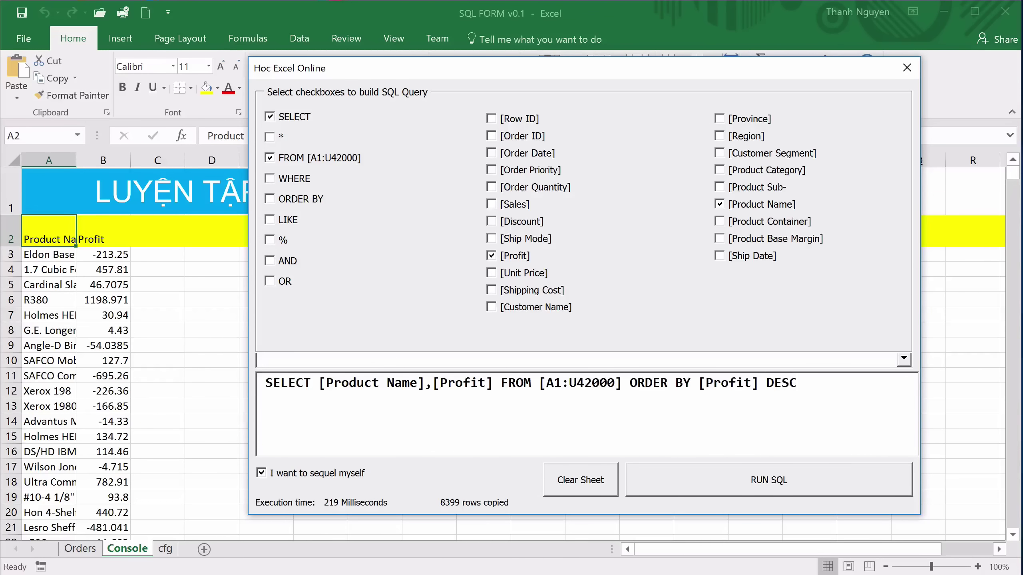
{"action": "left_click", "coordinate": [747, 485]}
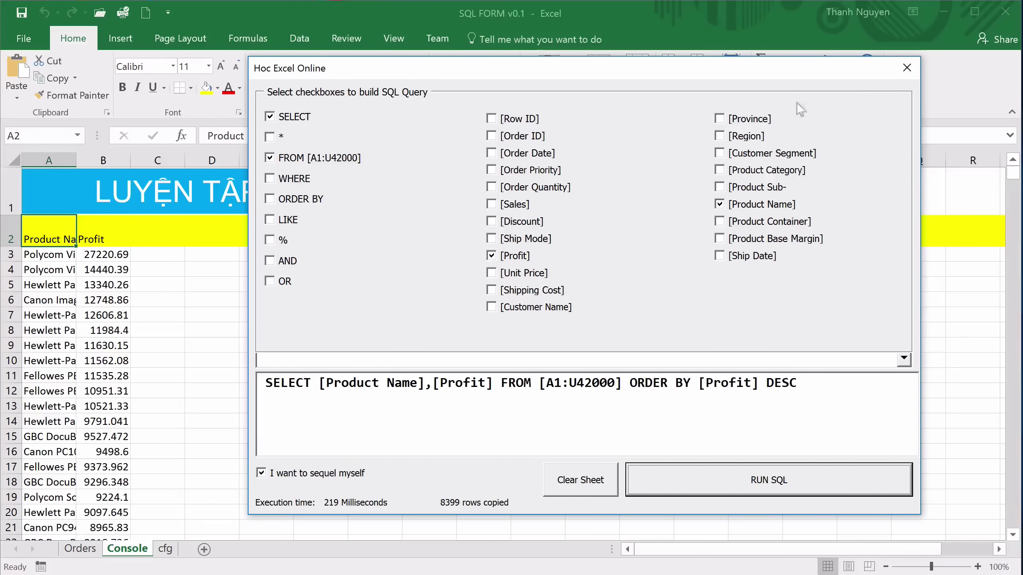
{"action": "left_click", "coordinate": [906, 68]}
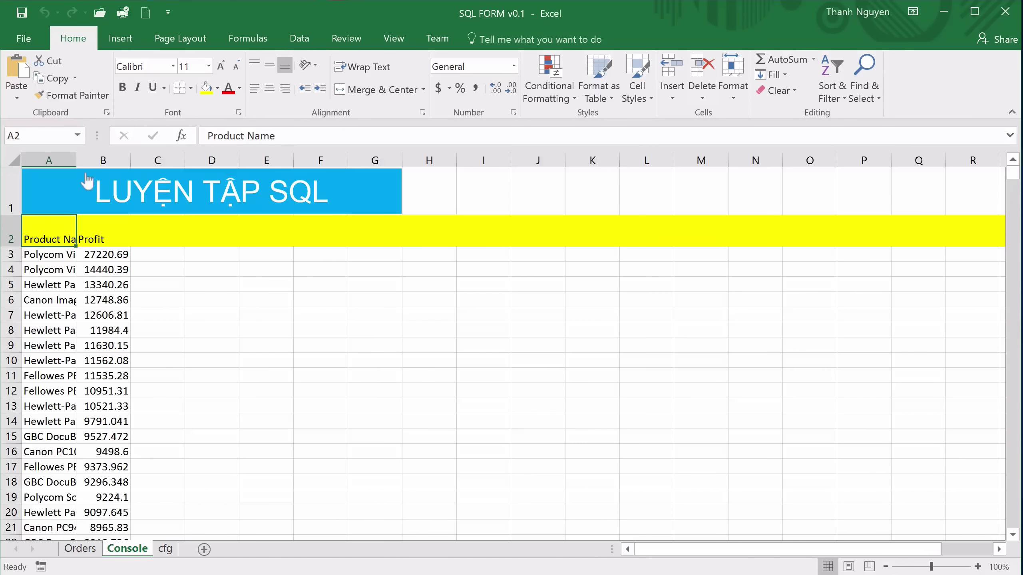
Widen column A so full product names show, then settle it at a moderate width
{"action": "left_click_drag", "start_coordinate": [76, 160], "coordinate": [135, 160]}
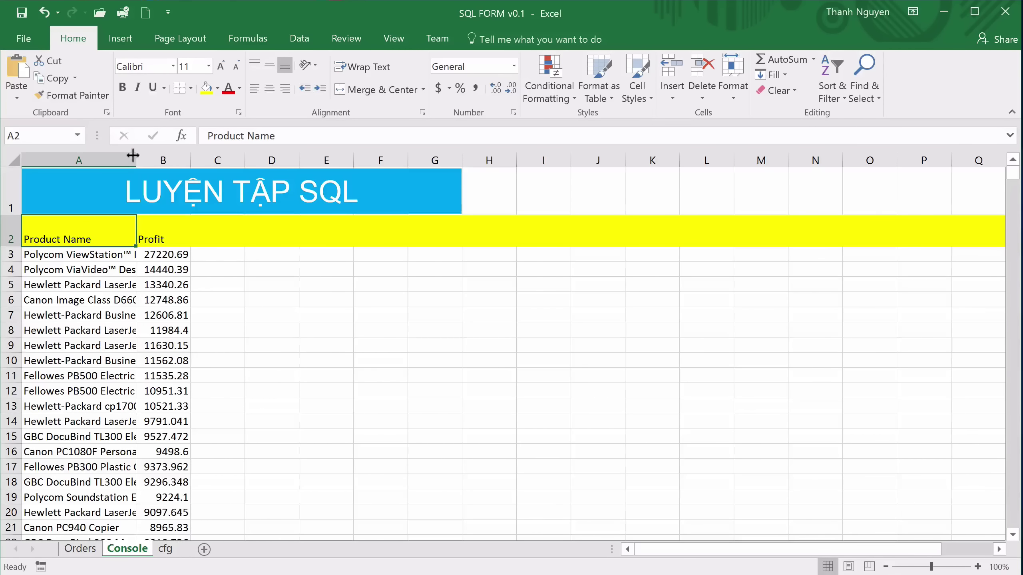
{"action": "left_click_drag", "start_coordinate": [133, 156], "coordinate": [190, 160]}
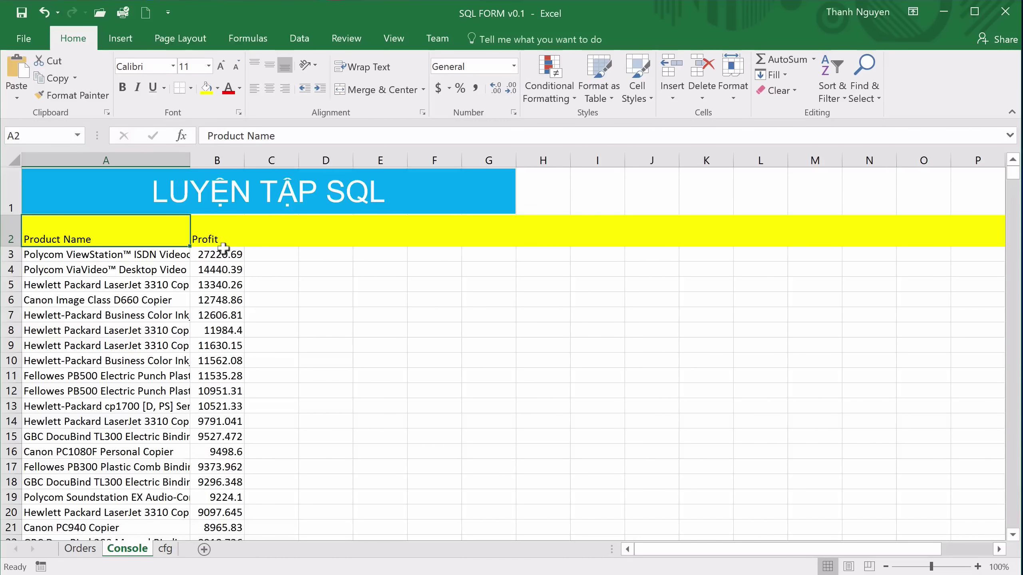
{"action": "left_click", "coordinate": [223, 253]}
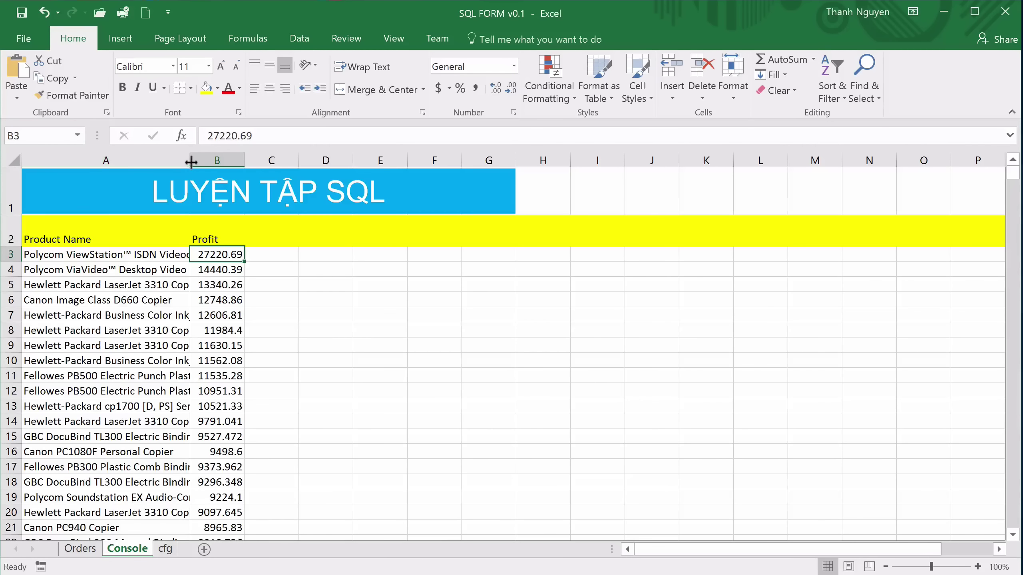
{"action": "left_click_drag", "start_coordinate": [187, 161], "coordinate": [139, 160]}
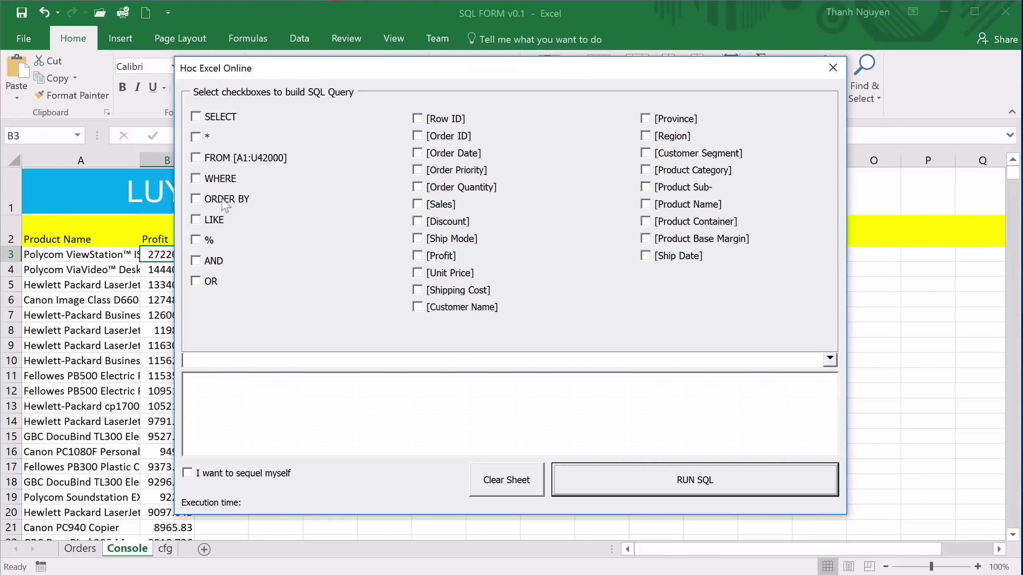
{"action": "left_click", "coordinate": [832, 69]}
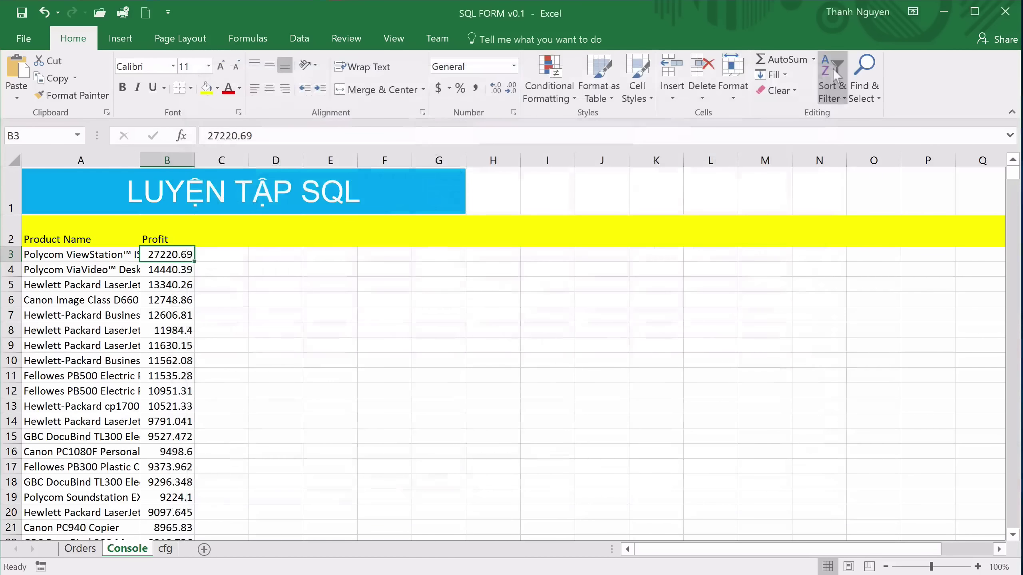
Review the saved queries on the cfg sheet, then reopen the query form from Console
{"action": "left_click", "coordinate": [165, 549]}
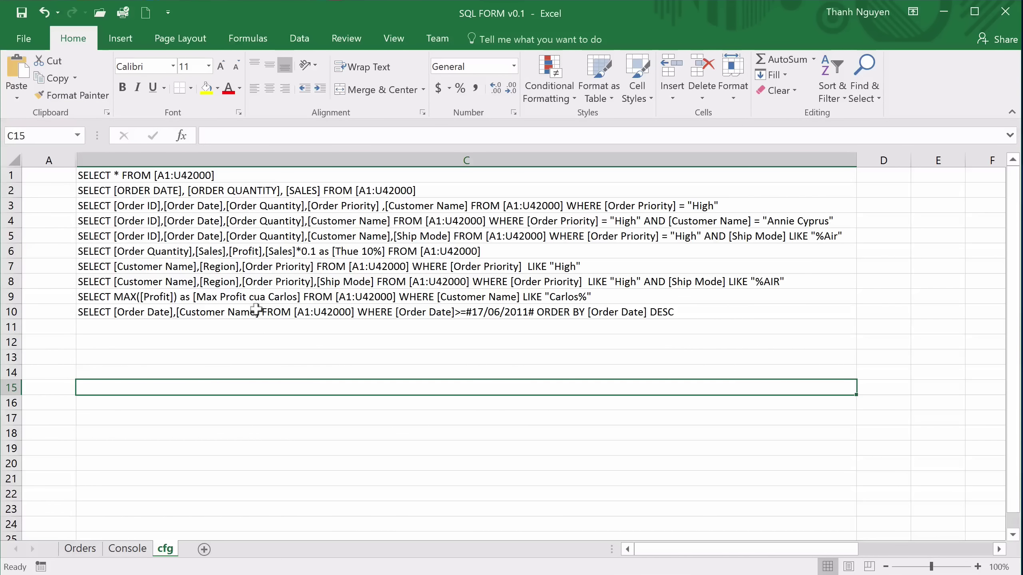
{"action": "left_click", "coordinate": [135, 550]}
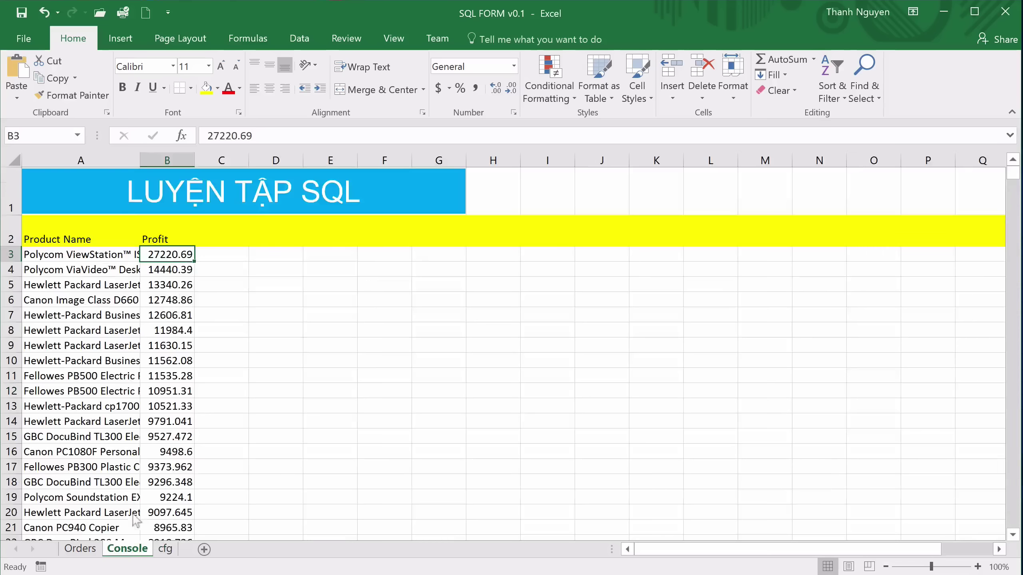
{"action": "left_click", "coordinate": [228, 198]}
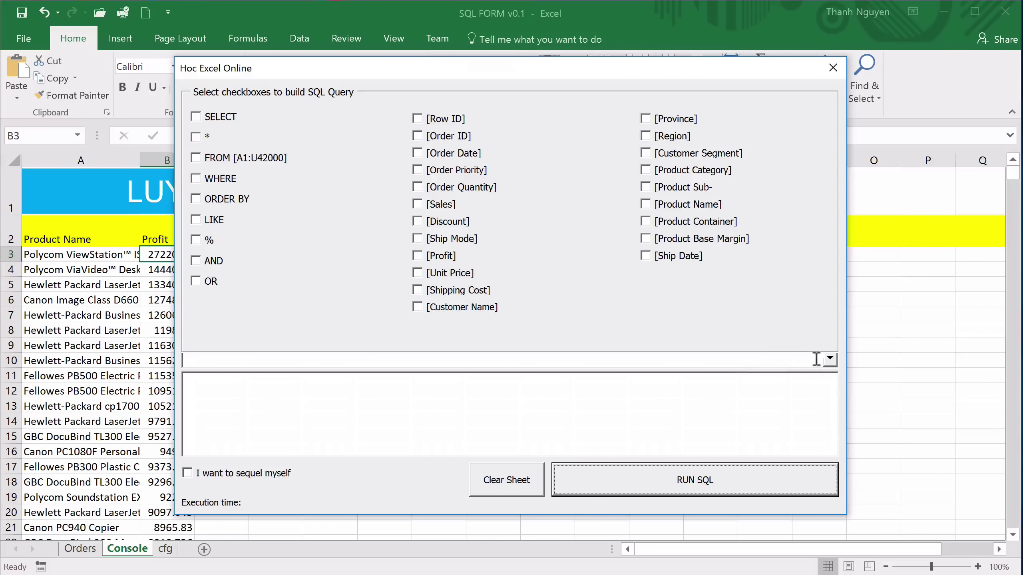
Run the saved high-priority orders query for 1768 rows, view the results, and reopen the form
{"action": "left_click", "coordinate": [830, 360]}
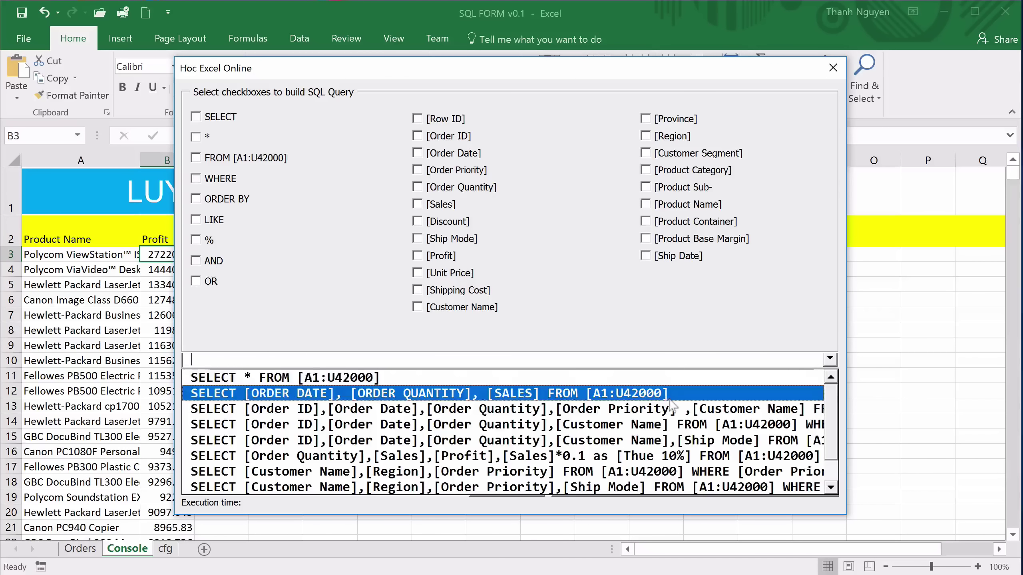
{"action": "left_click", "coordinate": [673, 406]}
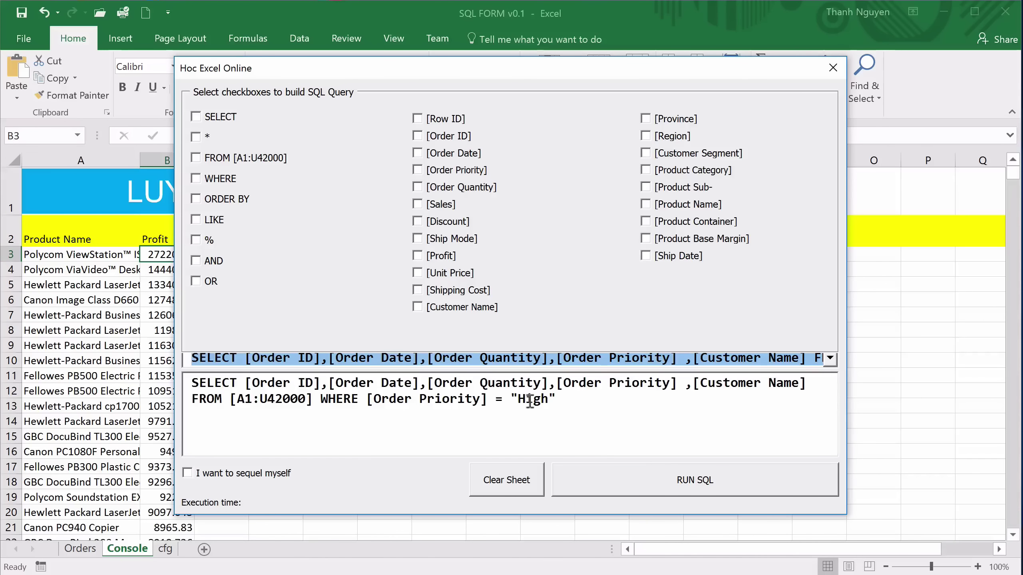
{"action": "left_click", "coordinate": [651, 473]}
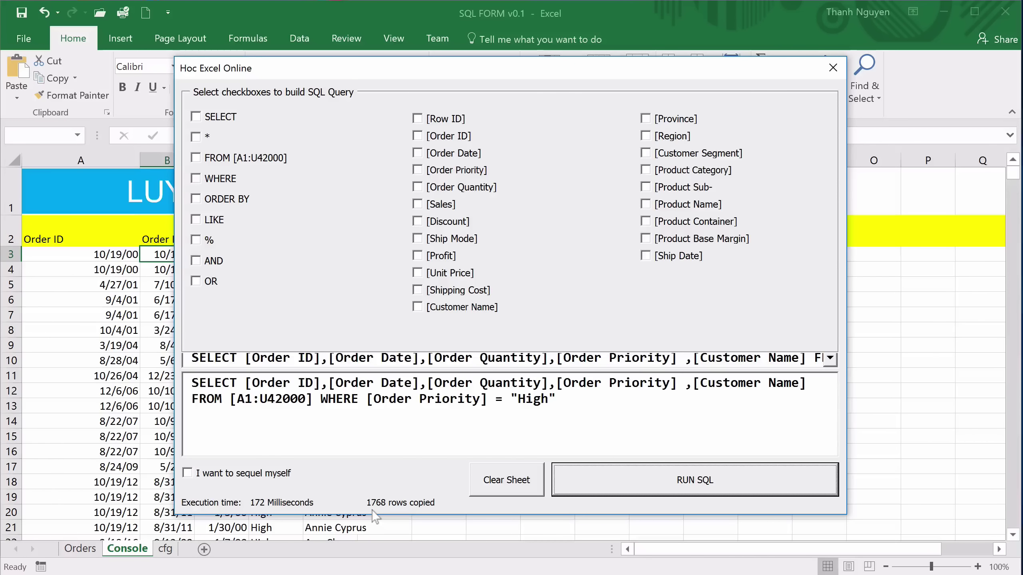
{"action": "left_click", "coordinate": [833, 67]}
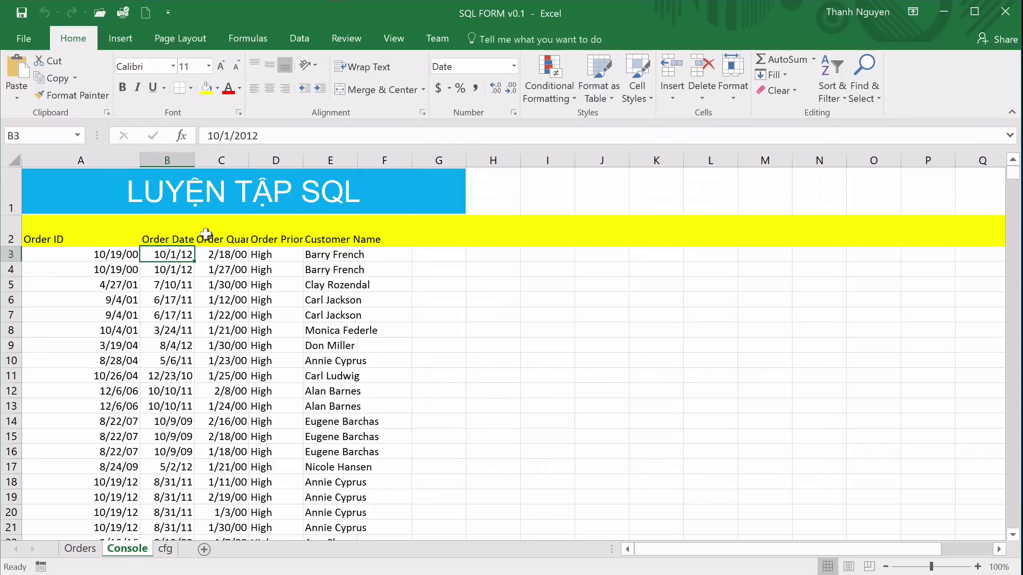
{"action": "left_click", "coordinate": [215, 194]}
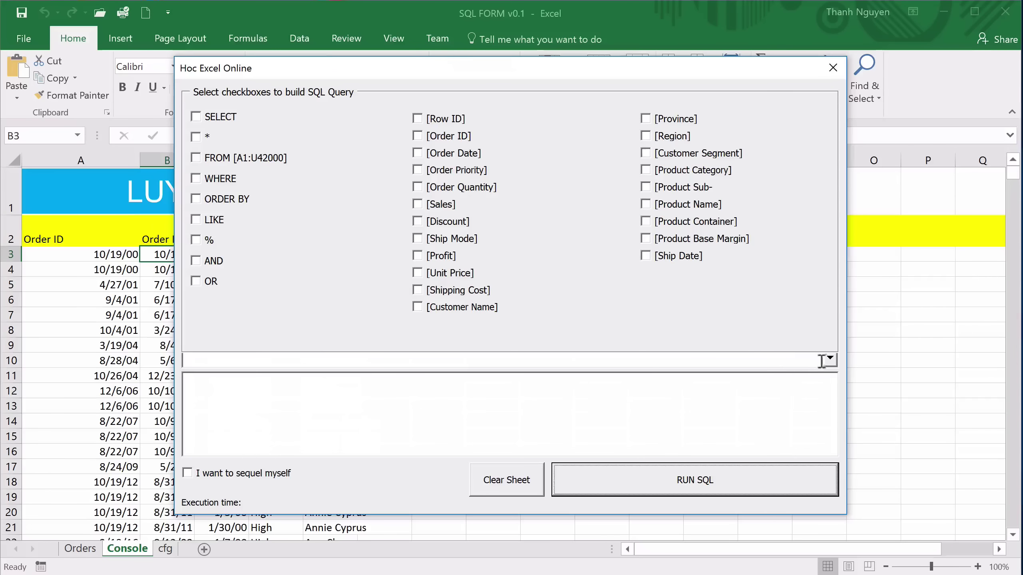
Run the saved query adding [Sales]*0.1 as [Thue 10%] beside Order Quantity, Sales and Profit
{"action": "left_click", "coordinate": [829, 358]}
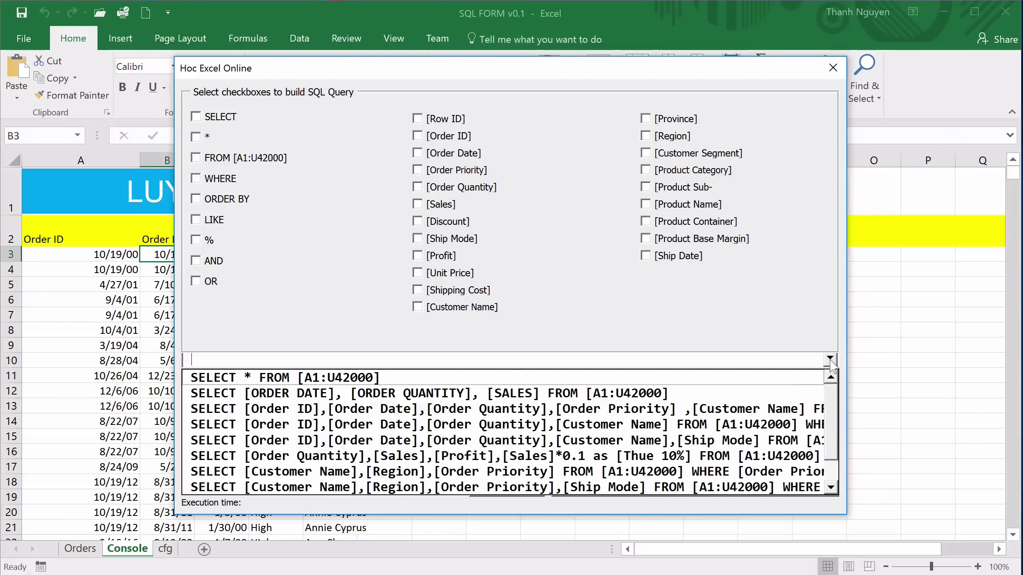
{"action": "left_click", "coordinate": [682, 458]}
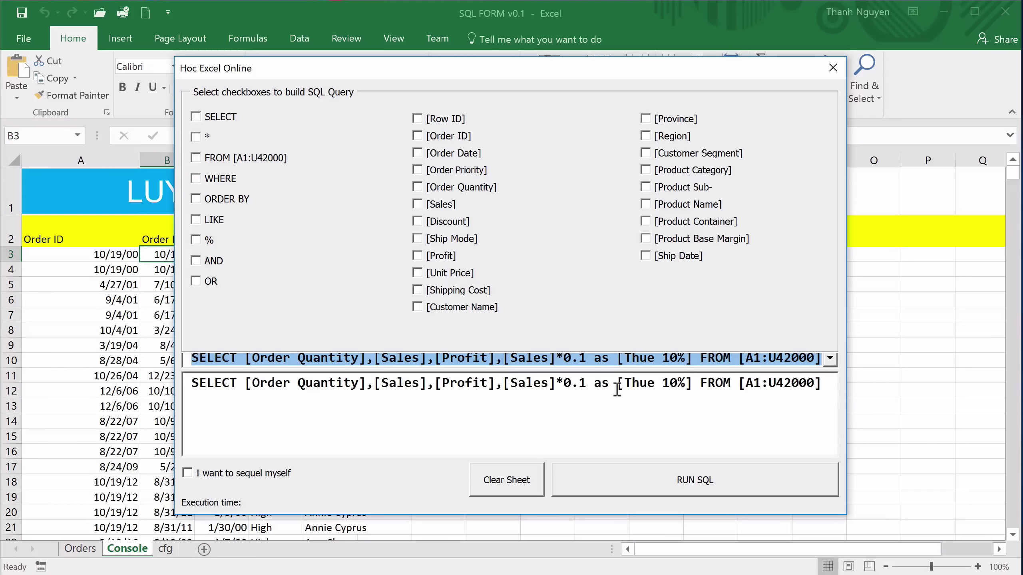
{"action": "left_click", "coordinate": [506, 385]}
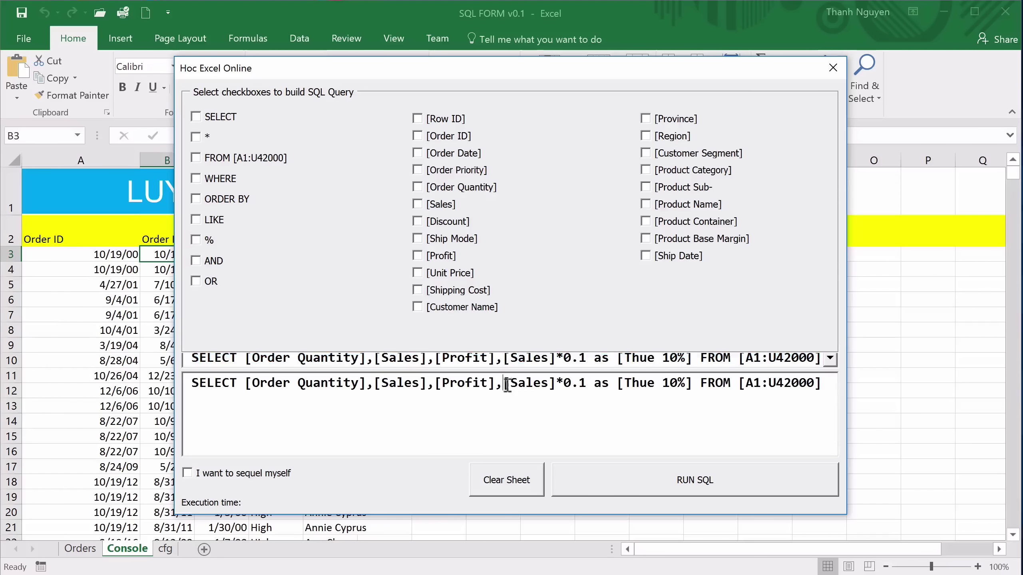
{"action": "left_click_drag", "start_coordinate": [507, 385], "coordinate": [694, 385]}
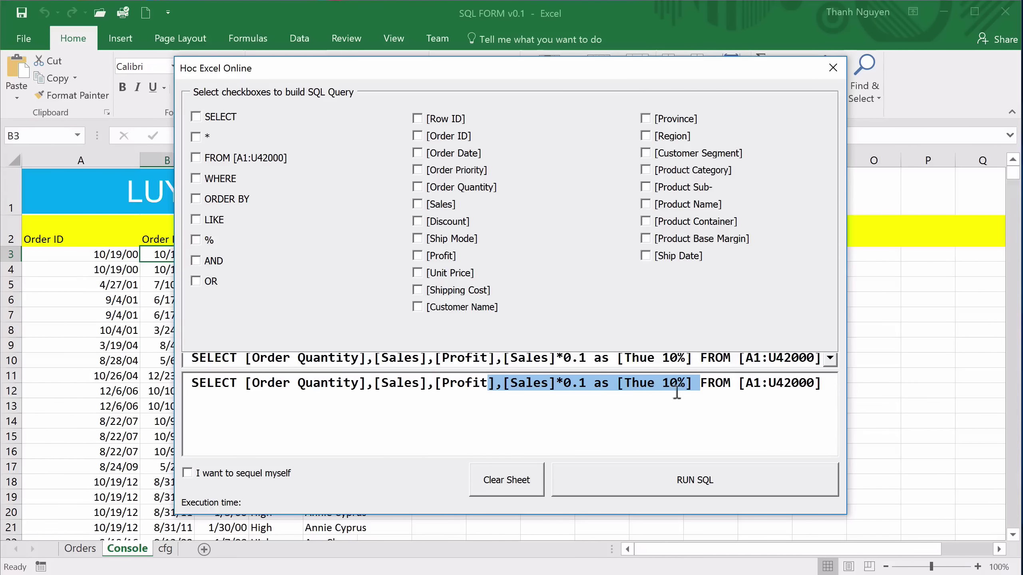
{"action": "left_click", "coordinate": [692, 405]}
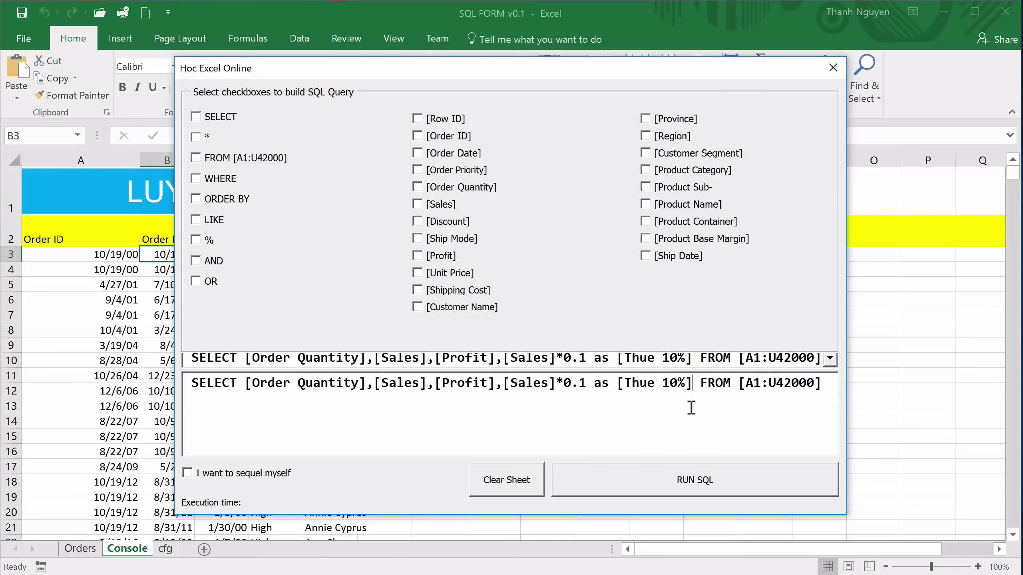
{"action": "left_click", "coordinate": [698, 489]}
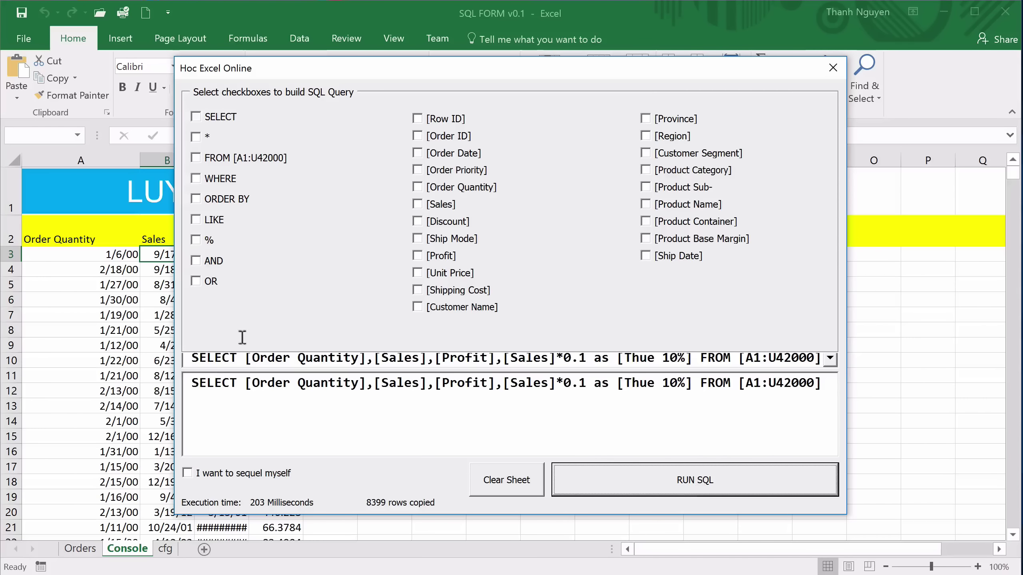
{"action": "left_click", "coordinate": [833, 67]}
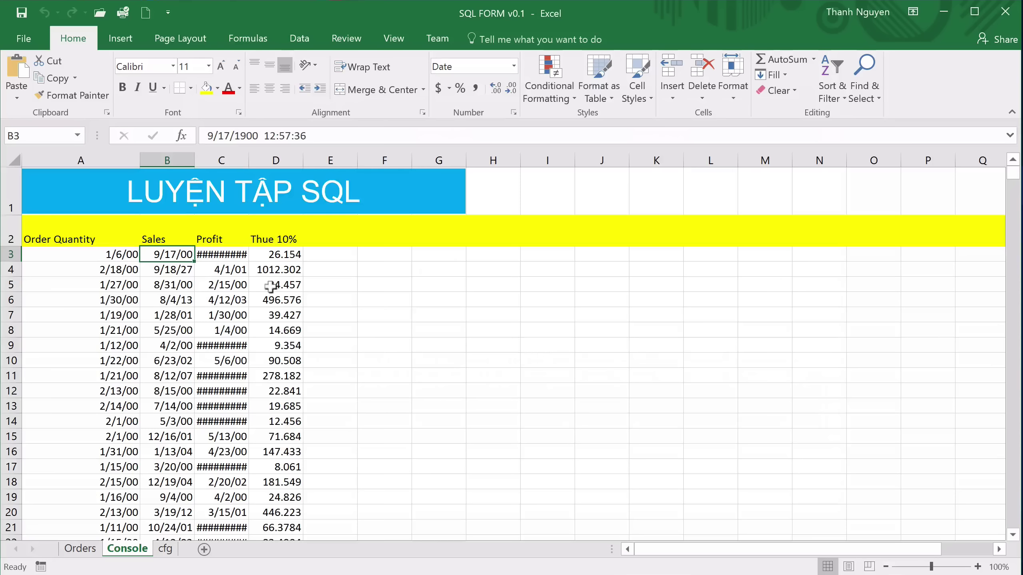
Widen column C and format the Profit column as Number
{"action": "mouse_move", "coordinate": [249, 160]}
{"action": "left_mouse_down"}
{"action": "mouse_move", "coordinate": [277, 161]}
{"action": "mouse_move", "coordinate": [244, 160]}
{"action": "left_mouse_up"}
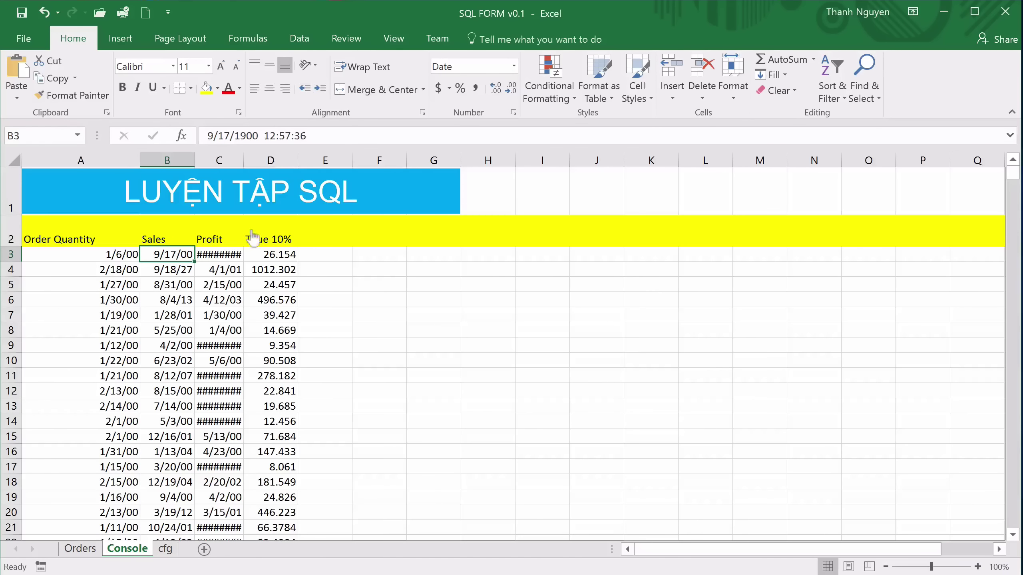
{"action": "left_click", "coordinate": [220, 151]}
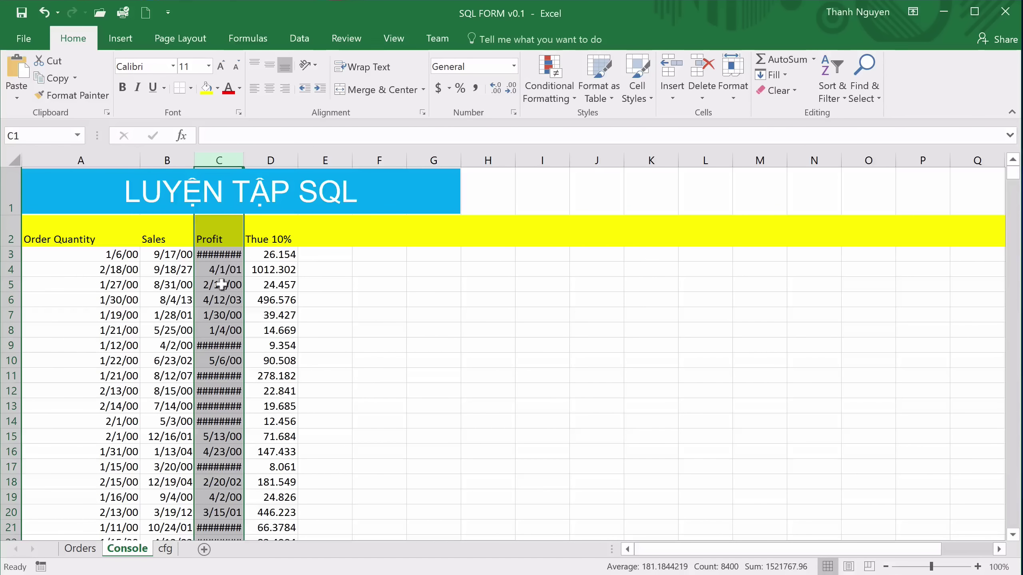
{"action": "mouse_move", "coordinate": [219, 254]}
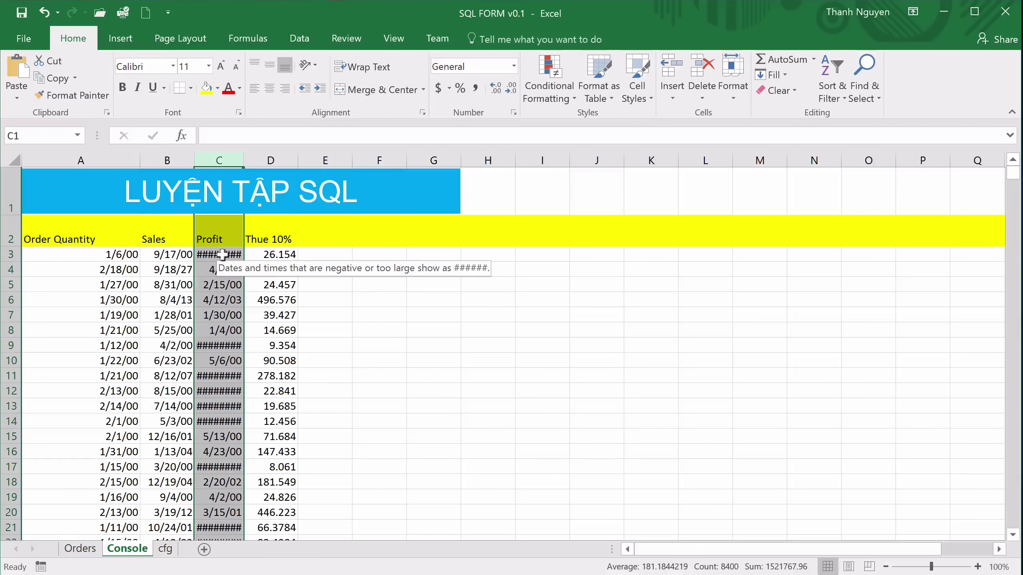
{"action": "left_click", "coordinate": [514, 66]}
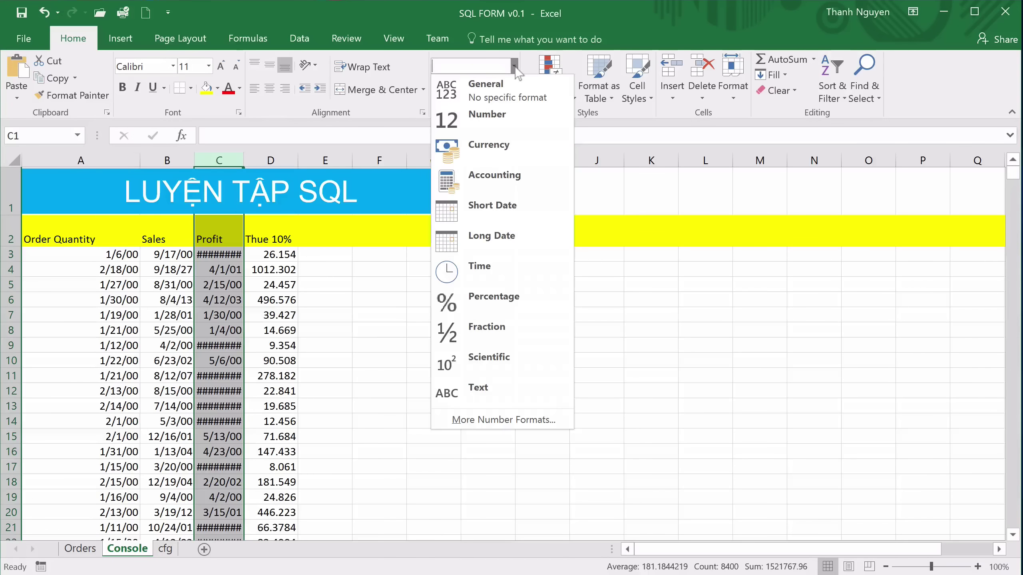
{"action": "left_click", "coordinate": [510, 123]}
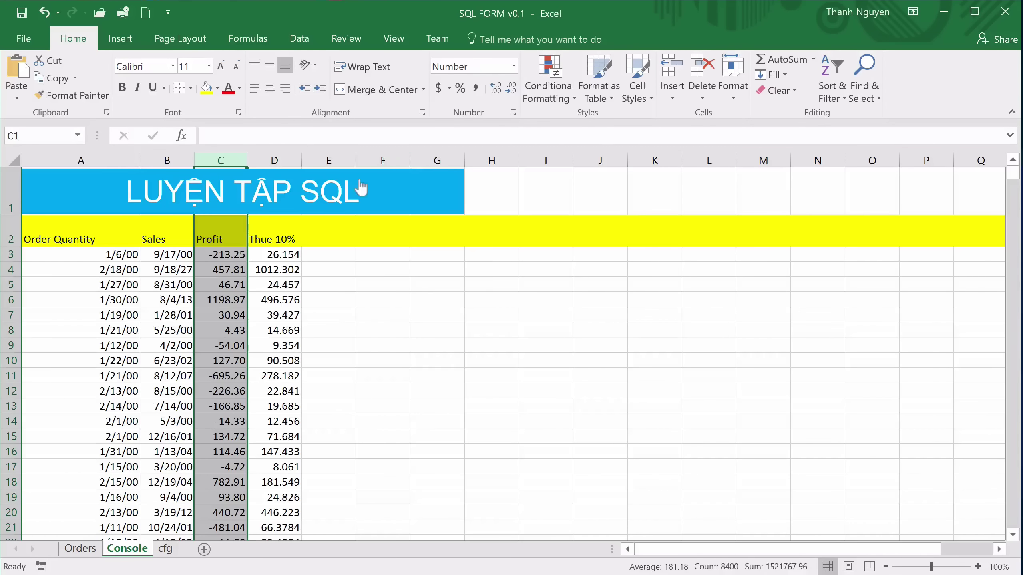
{"action": "left_click", "coordinate": [369, 327]}
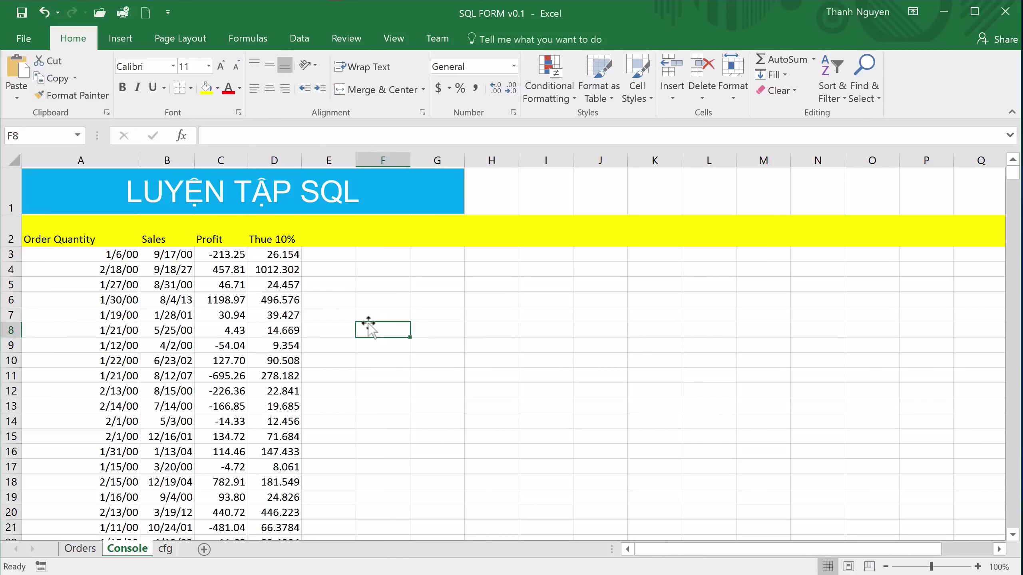
Format the Sales column as Number, check values in B3 and D3, then go to Orders
{"action": "left_click", "coordinate": [165, 153]}
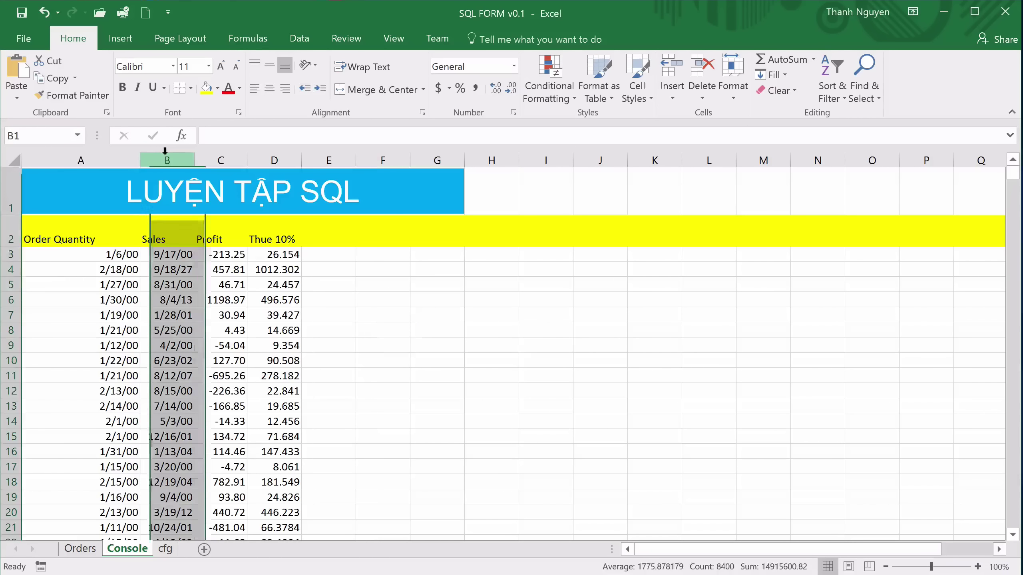
{"action": "left_click", "coordinate": [513, 66]}
{"action": "left_click", "coordinate": [497, 121]}
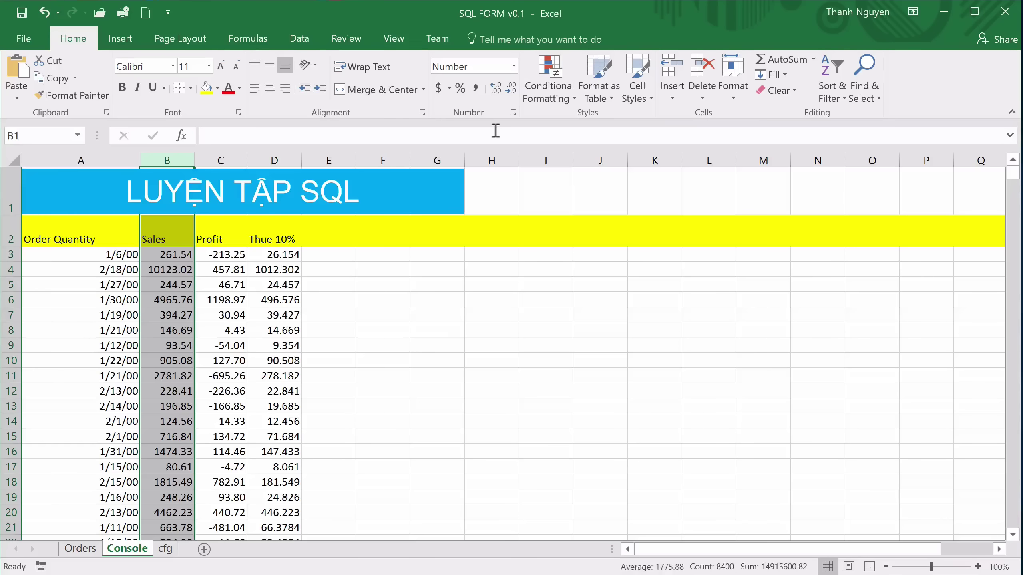
{"action": "left_click", "coordinate": [437, 334]}
{"action": "left_click", "coordinate": [174, 258]}
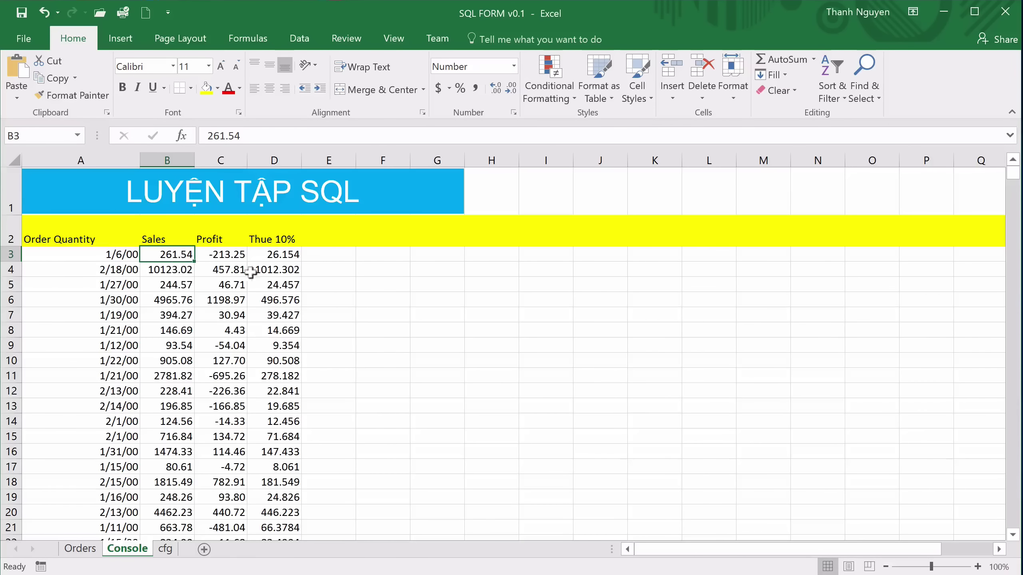
{"action": "left_click", "coordinate": [285, 257]}
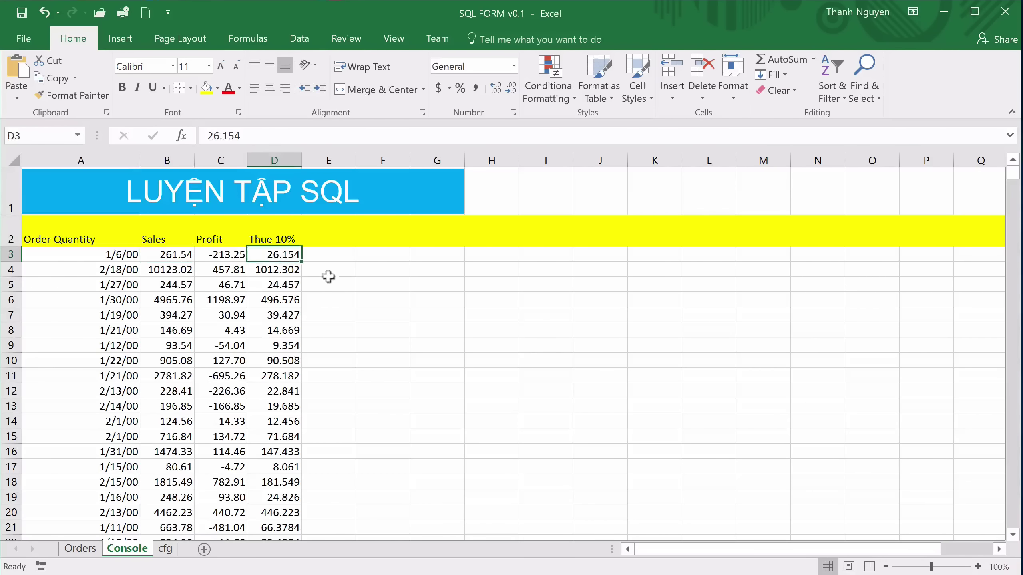
{"action": "left_click", "coordinate": [370, 332]}
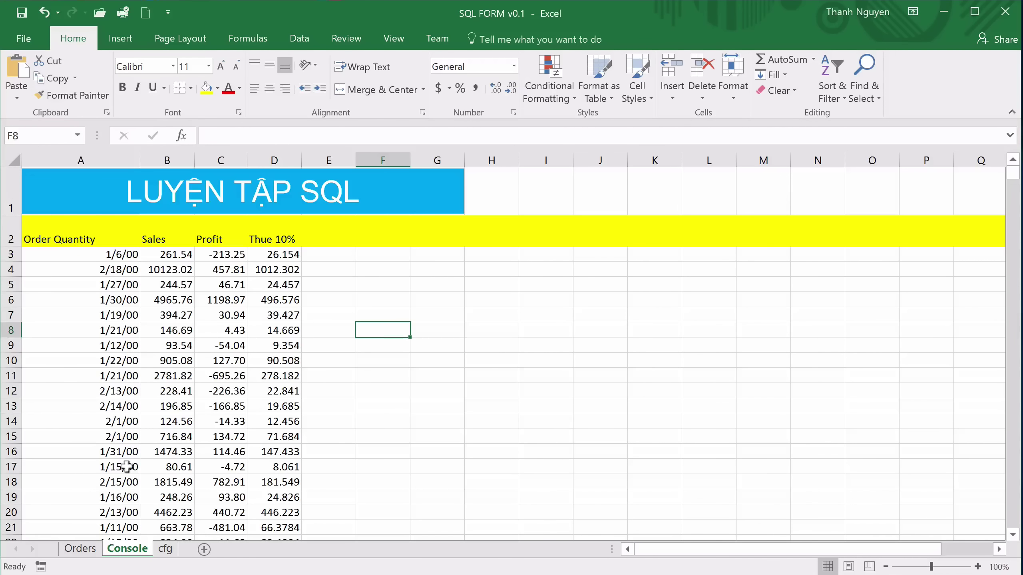
{"action": "left_click", "coordinate": [80, 548]}
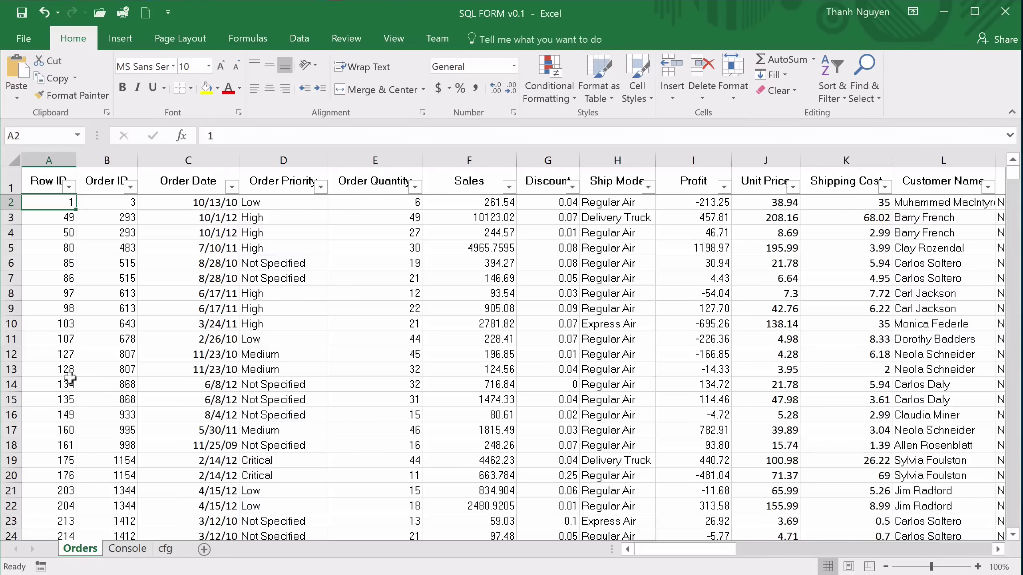
Confirm the Orders data ends at row 8400, then reopen the query form from Console
{"action": "left_click", "coordinate": [57, 357]}
{"action": "key", "text": "ctrl+Down"}
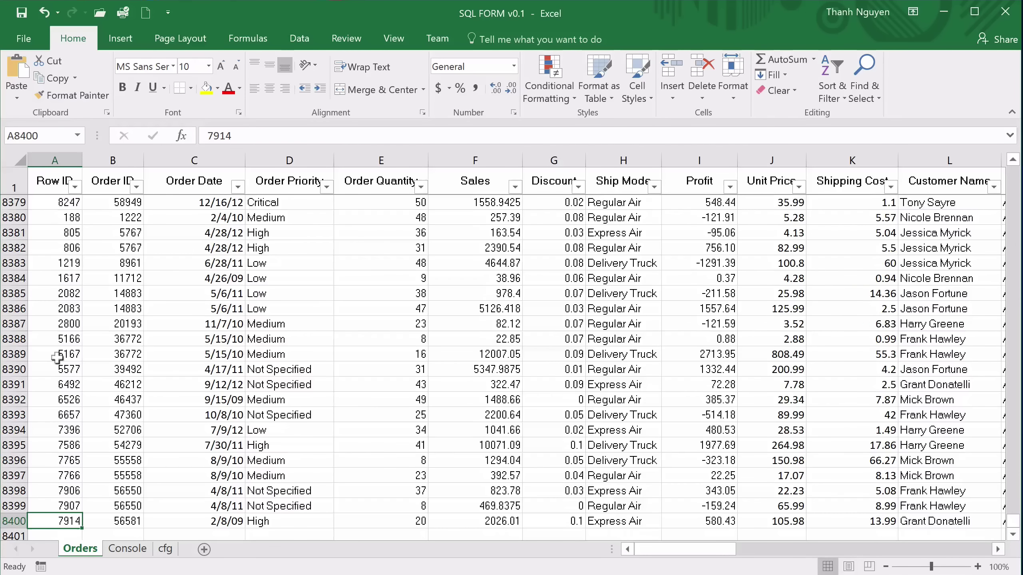
{"action": "left_click", "coordinate": [127, 549]}
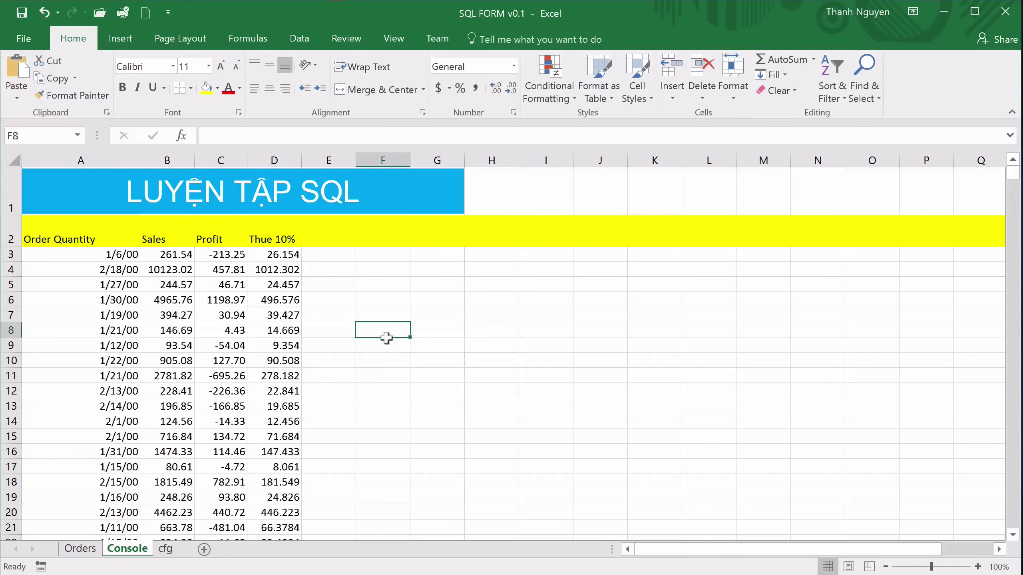
{"action": "left_click", "coordinate": [382, 198]}
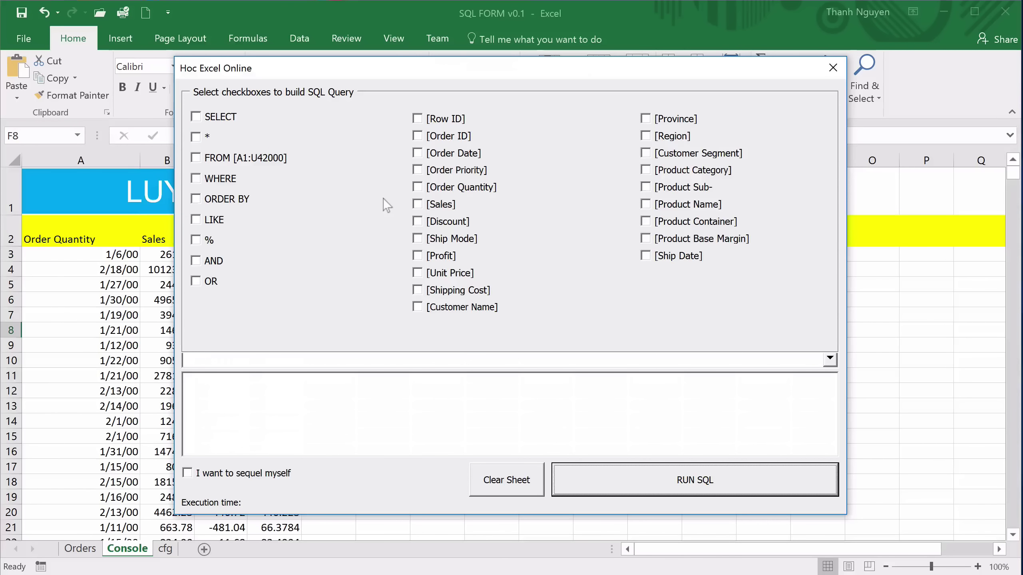
Load the saved Order Date and Customer Name query for orders from 17/06/2011 onward
{"action": "left_click", "coordinate": [829, 358]}
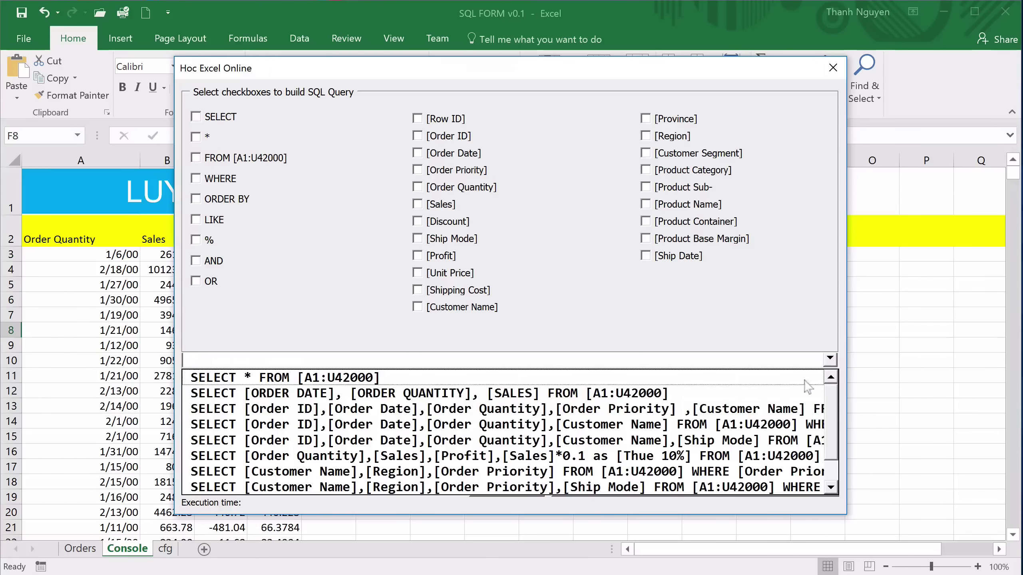
{"action": "left_click", "coordinate": [738, 470]}
{"action": "left_click", "coordinate": [830, 358]}
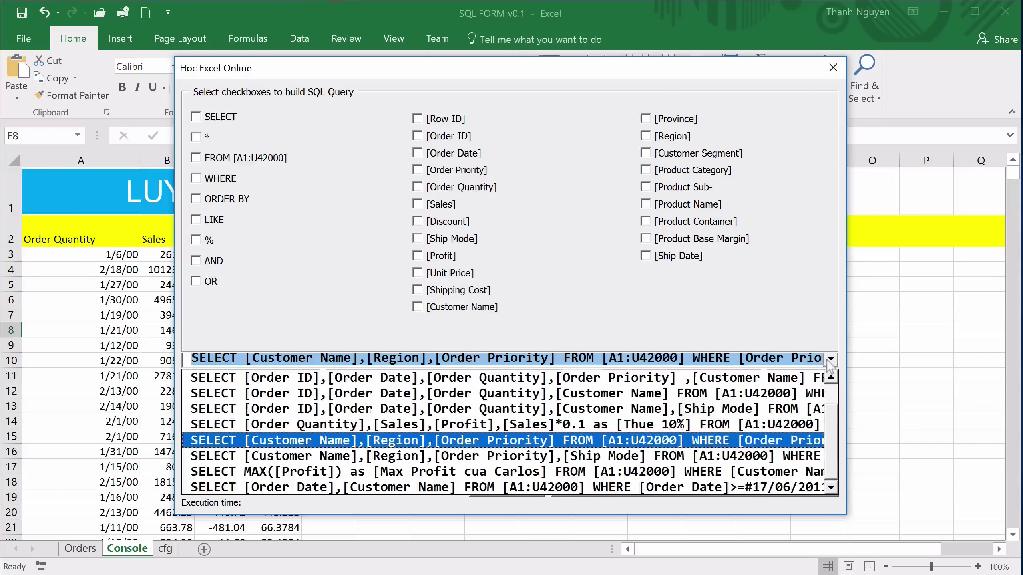
{"action": "left_click", "coordinate": [770, 487]}
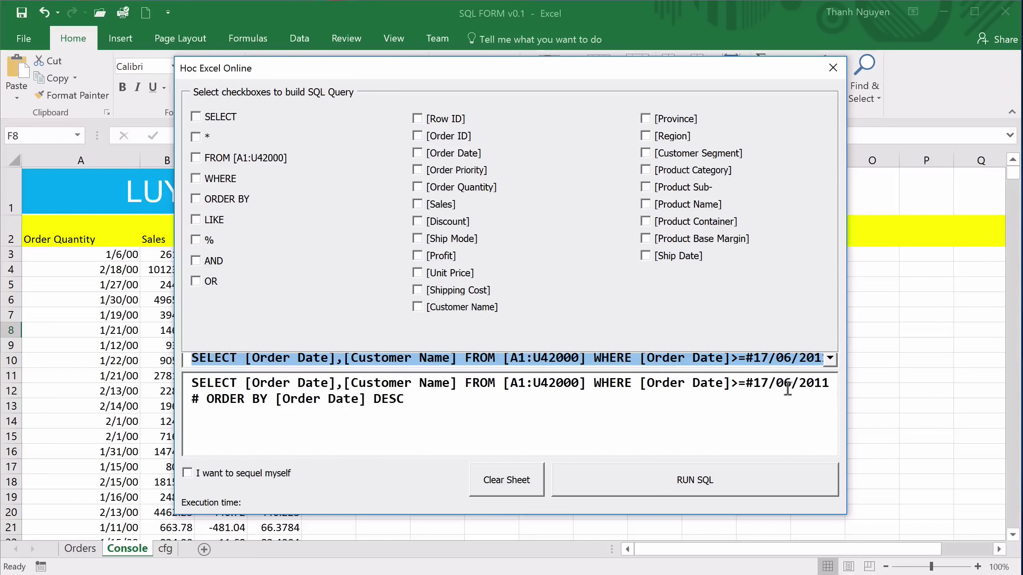
Review the date condition and DESC sort clause, then run the query to list 3182 orders
{"action": "double_click", "coordinate": [754, 389]}
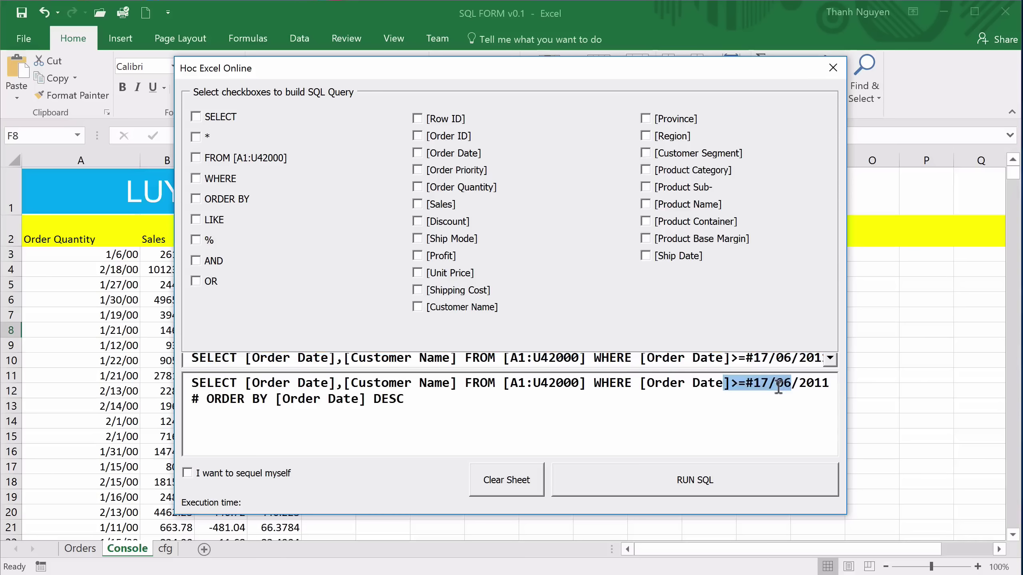
{"action": "left_click", "coordinate": [753, 388]}
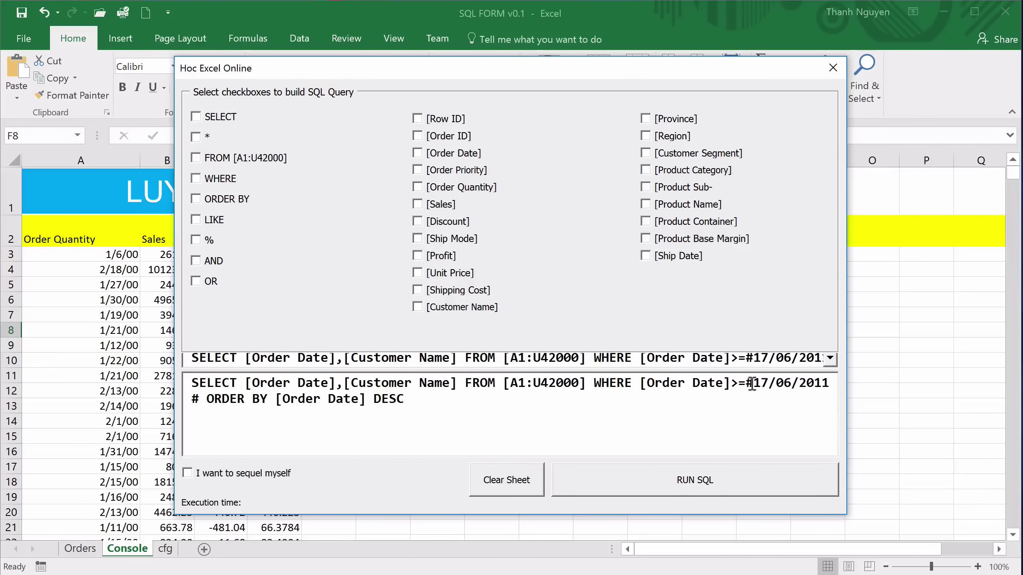
{"action": "mouse_move", "coordinate": [744, 384]}
{"action": "left_mouse_down"}
{"action": "mouse_move", "coordinate": [823, 385]}
{"action": "mouse_move", "coordinate": [389, 424]}
{"action": "left_mouse_up"}
{"action": "left_click", "coordinate": [399, 418]}
{"action": "left_click", "coordinate": [664, 477]}
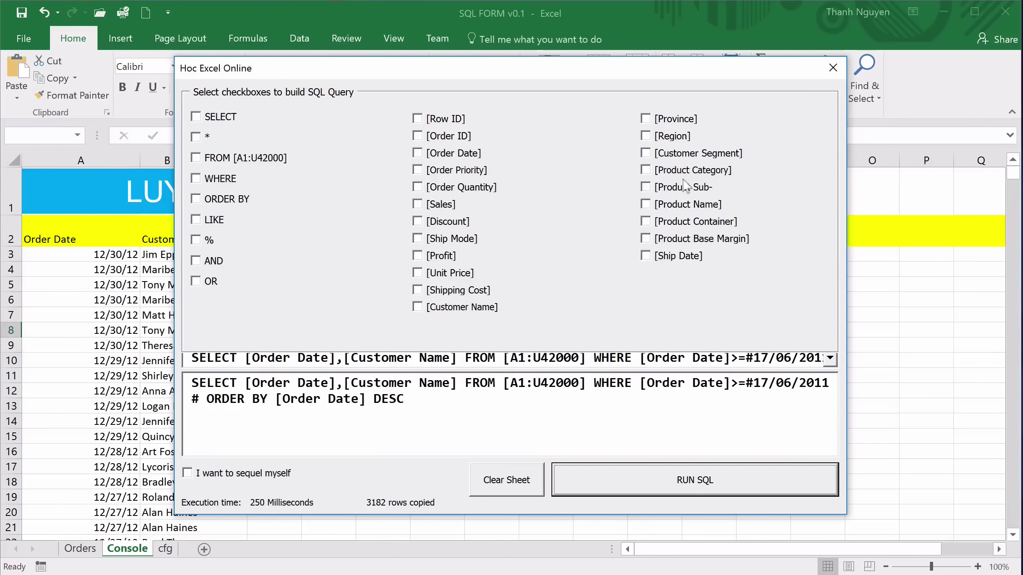
Verify the results end at row 3184 on 6/17/11, then reopen the query form
{"action": "left_click", "coordinate": [832, 67]}
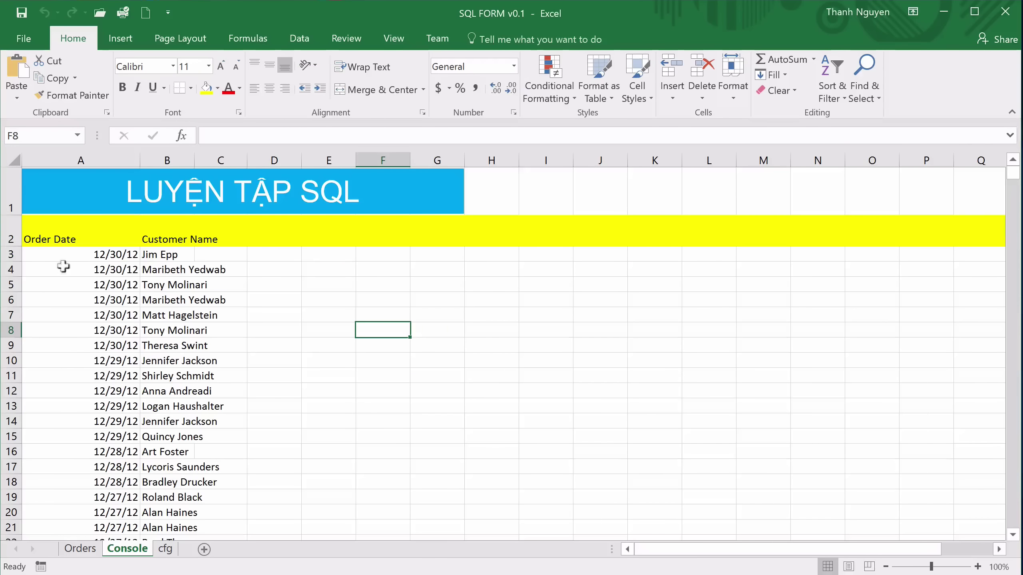
{"action": "left_click", "coordinate": [116, 255]}
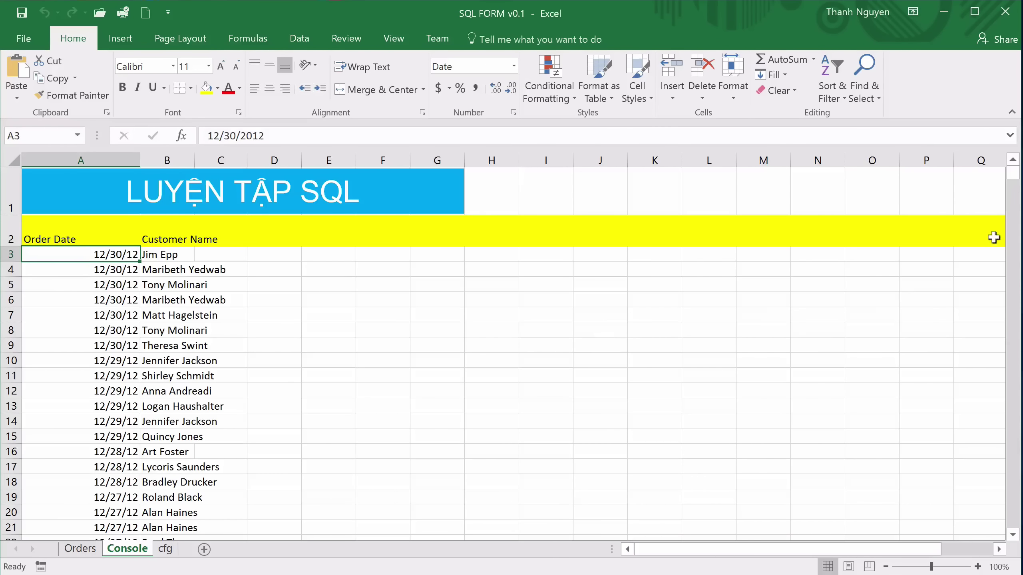
{"action": "mouse_move", "coordinate": [1013, 174]}
{"action": "left_mouse_down"}
{"action": "mouse_move", "coordinate": [1018, 233]}
{"action": "mouse_move", "coordinate": [1011, 170]}
{"action": "left_mouse_up"}
{"action": "left_click", "coordinate": [115, 362]}
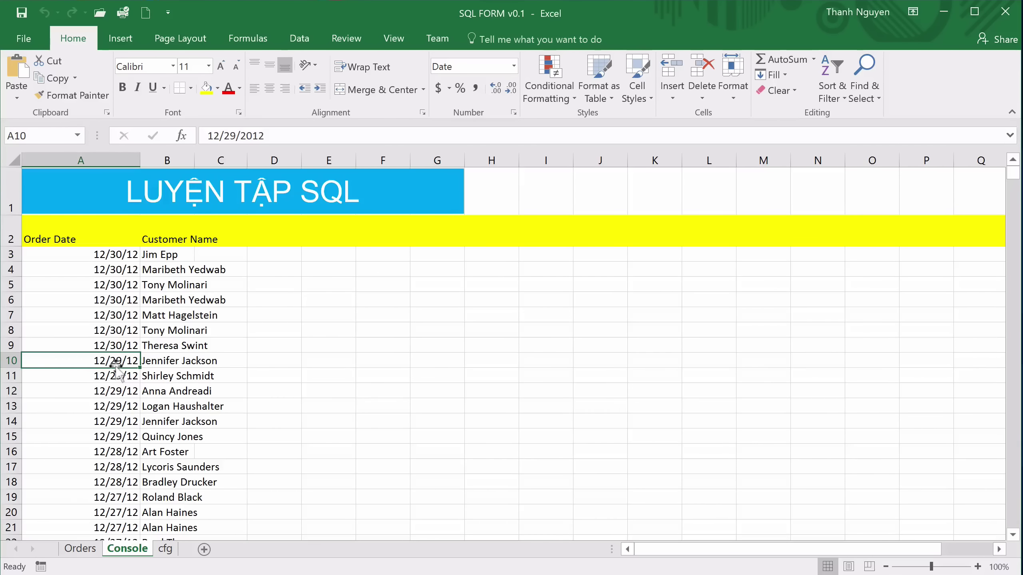
{"action": "key", "text": "ctrl+Down"}
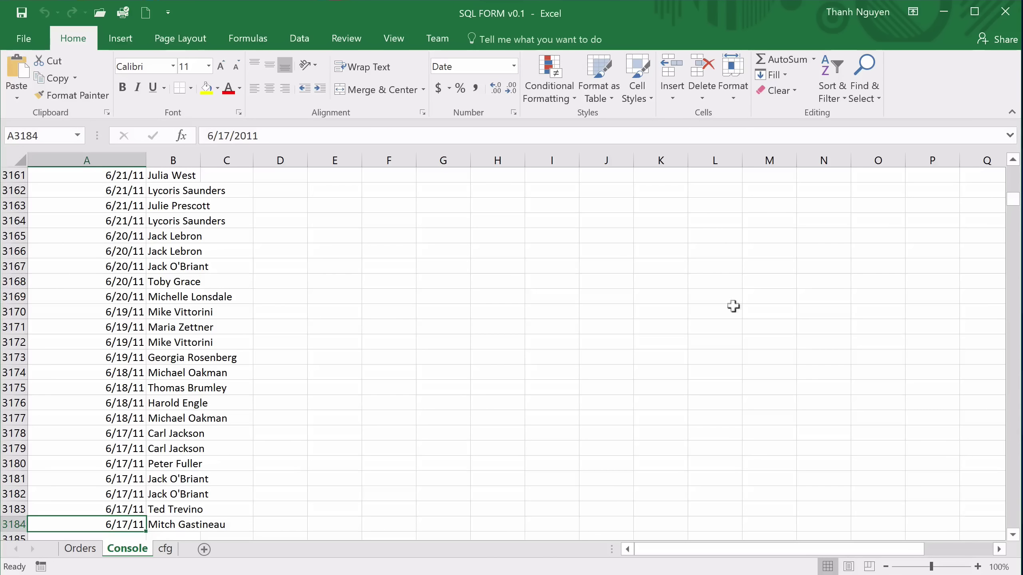
{"action": "left_click_drag", "start_coordinate": [1012, 200], "coordinate": [1015, 169]}
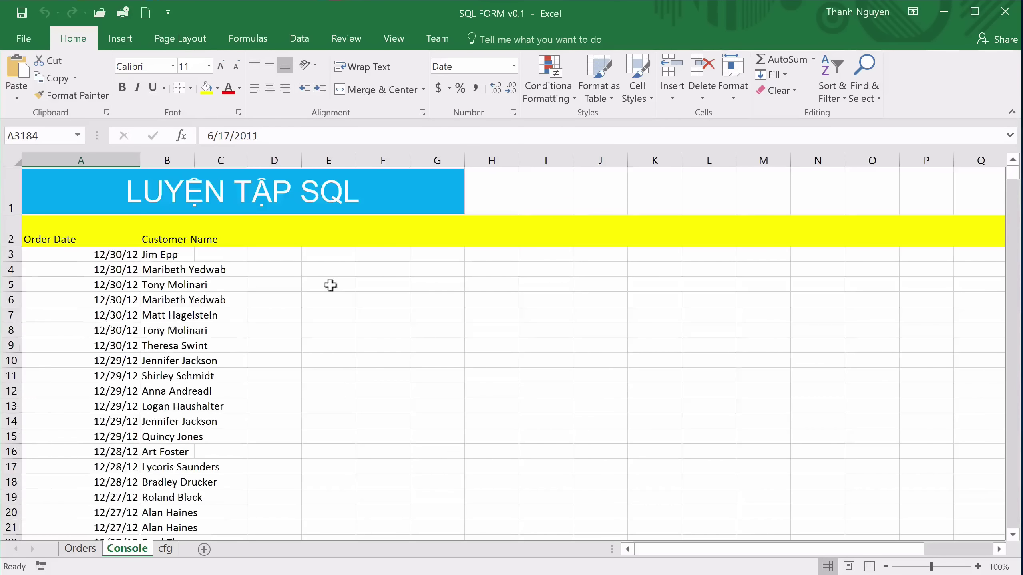
{"action": "left_click", "coordinate": [251, 200]}
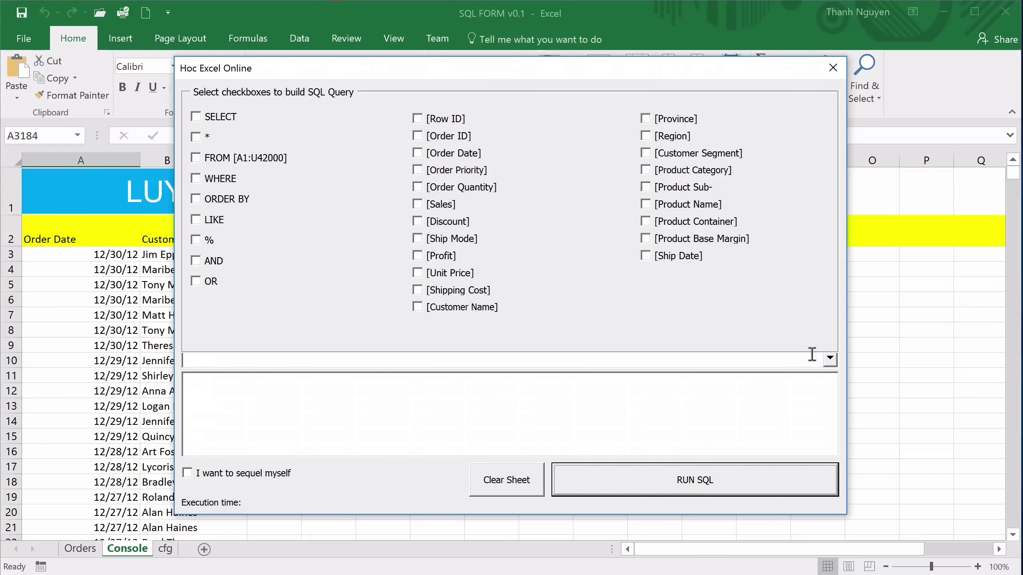
Run the saved MAX([Profit]) query for customer names LIKE "Carlos%" and close the form
{"action": "left_click", "coordinate": [830, 359]}
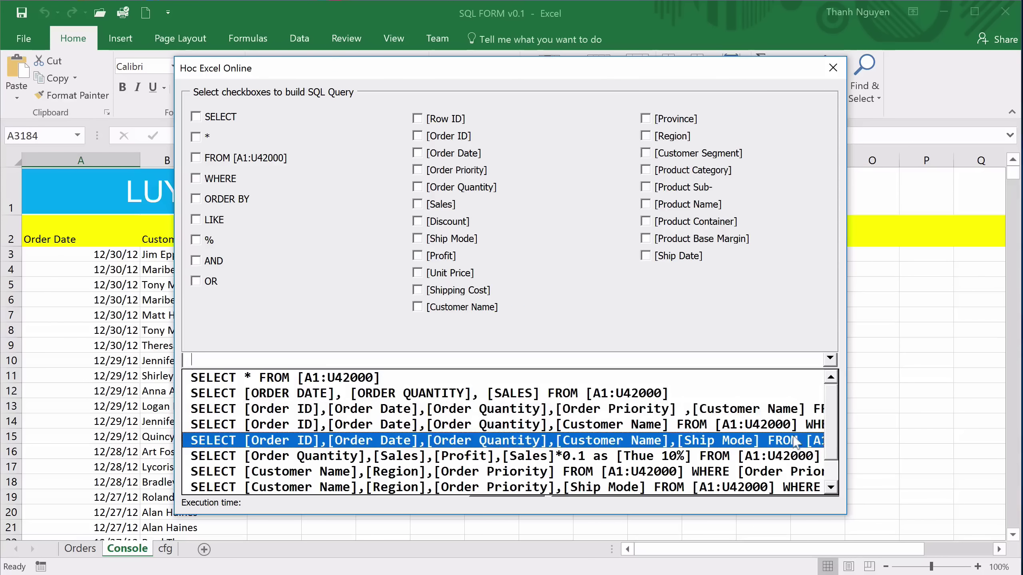
{"action": "scroll", "coordinate": [830, 455], "scroll_direction": "down", "scroll_amount": 1}
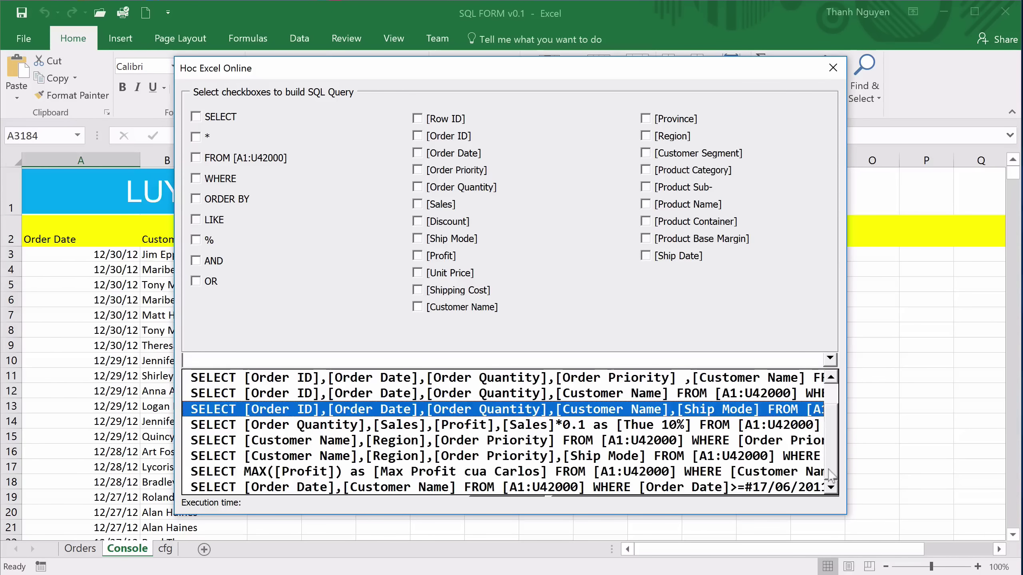
{"action": "left_click", "coordinate": [704, 477]}
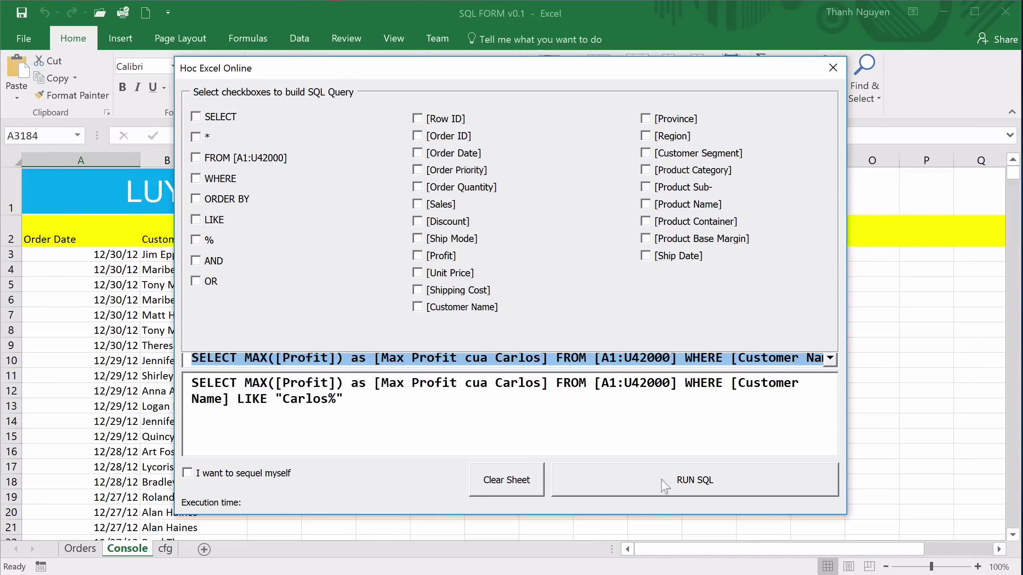
{"action": "left_click", "coordinate": [685, 479]}
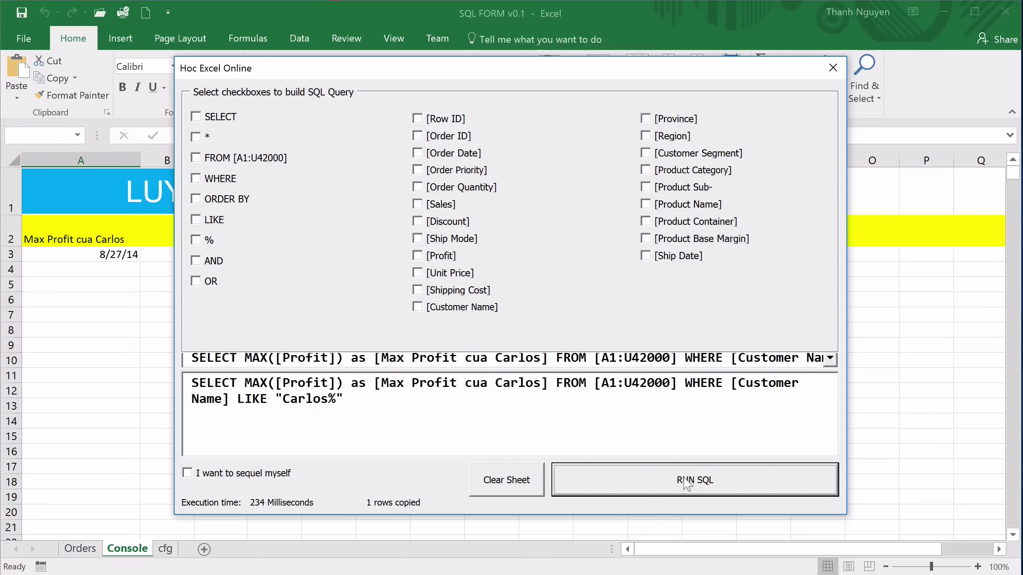
{"action": "left_click", "coordinate": [832, 67]}
Format cell A3 as Number so it shows 5353.19, then reopen the query form
{"action": "left_click", "coordinate": [115, 254]}
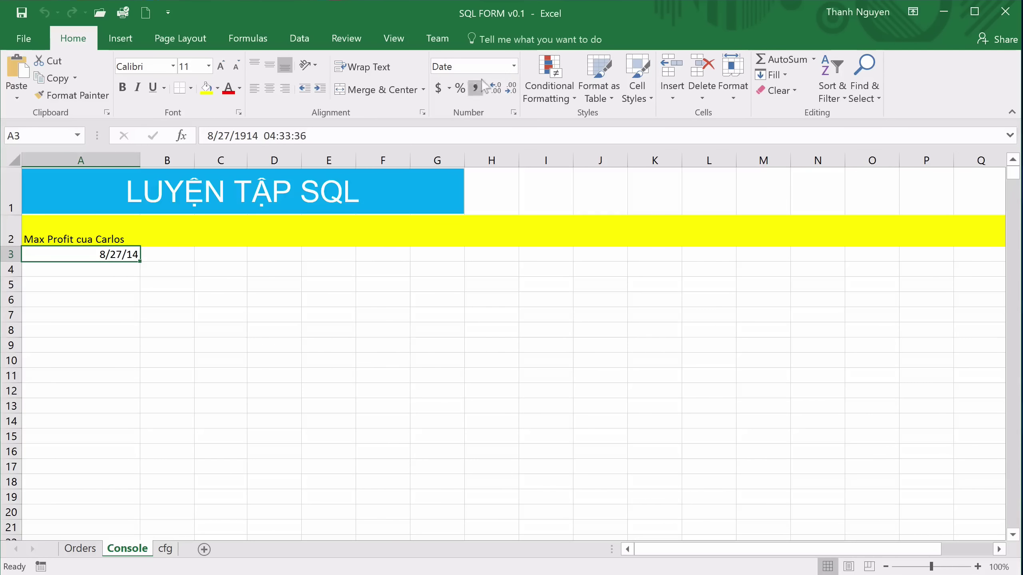
{"action": "left_click", "coordinate": [513, 66]}
{"action": "left_click", "coordinate": [502, 121]}
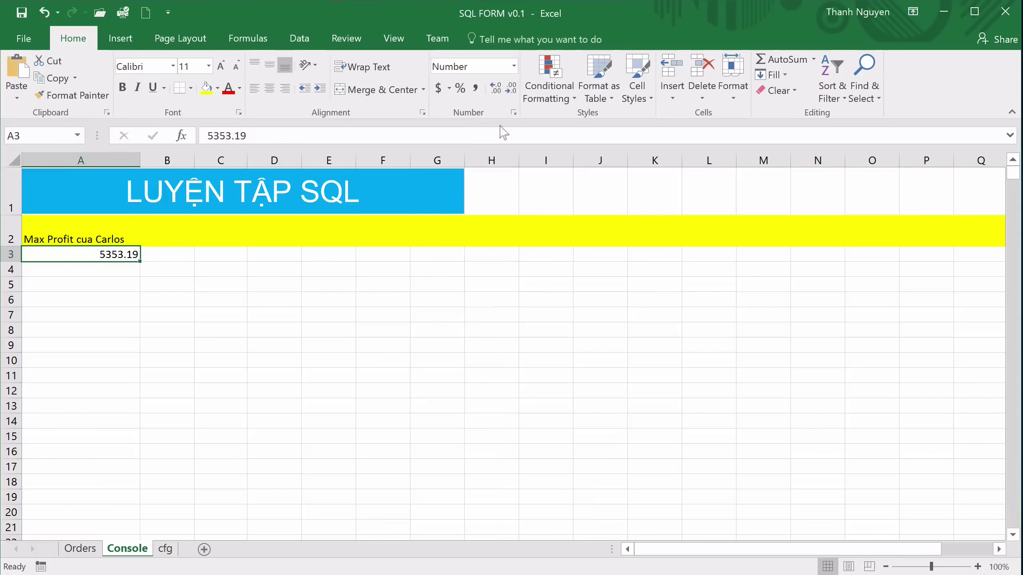
{"action": "left_click", "coordinate": [375, 289]}
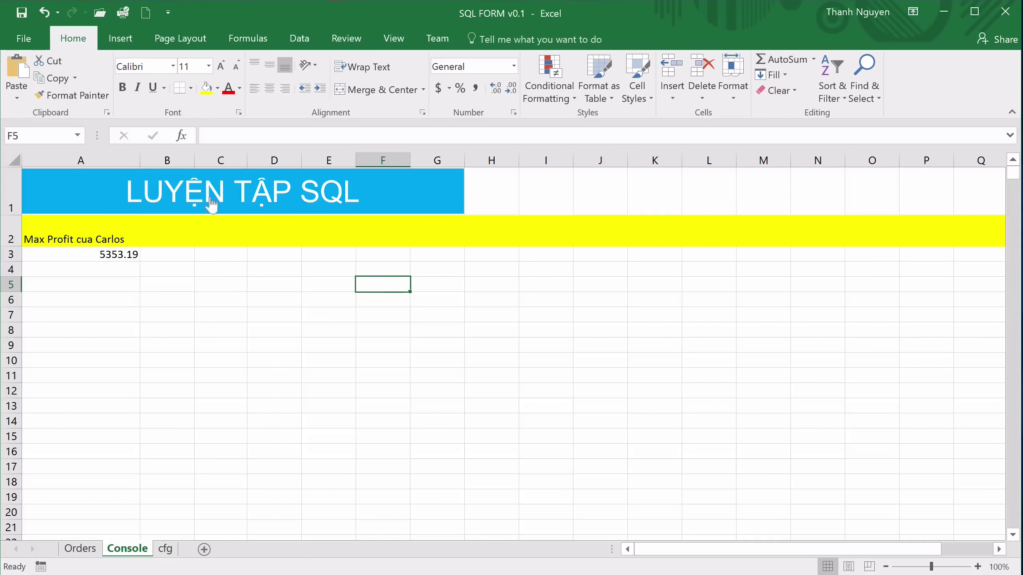
{"action": "left_click", "coordinate": [219, 189]}
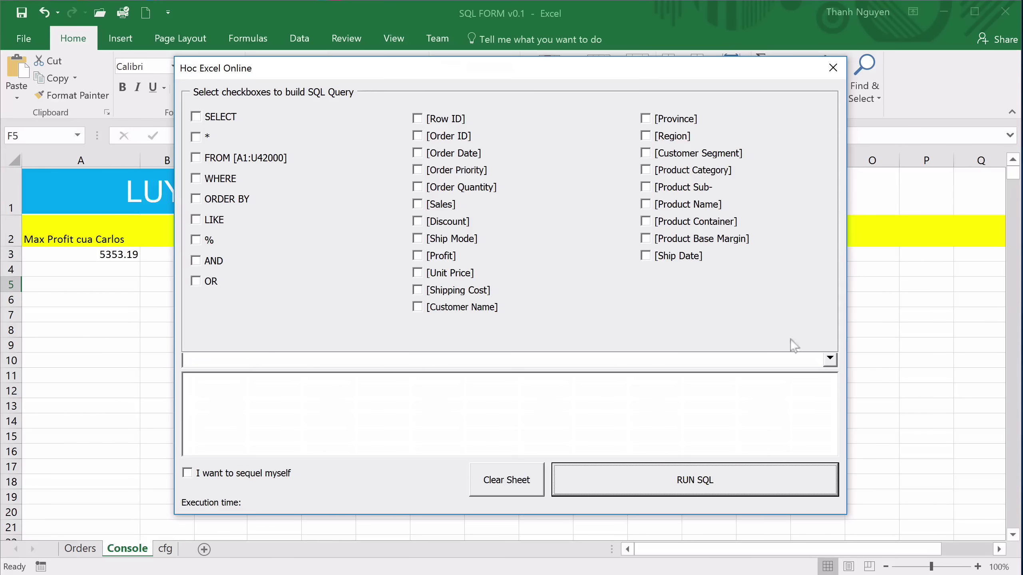
Dismiss the saved query list without choosing, then return to the Console sheet
{"action": "left_click", "coordinate": [829, 358]}
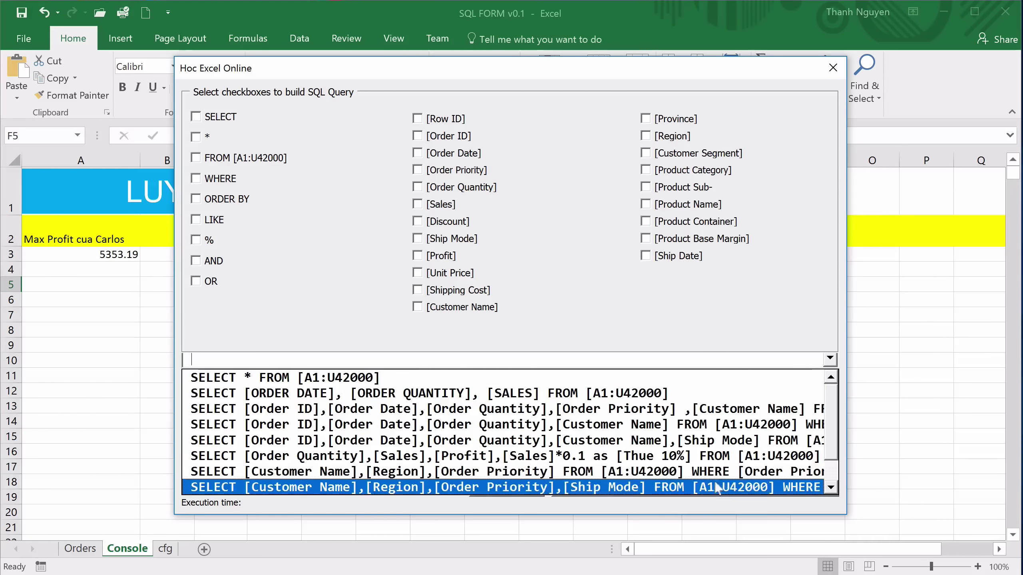
{"action": "left_click", "coordinate": [655, 327]}
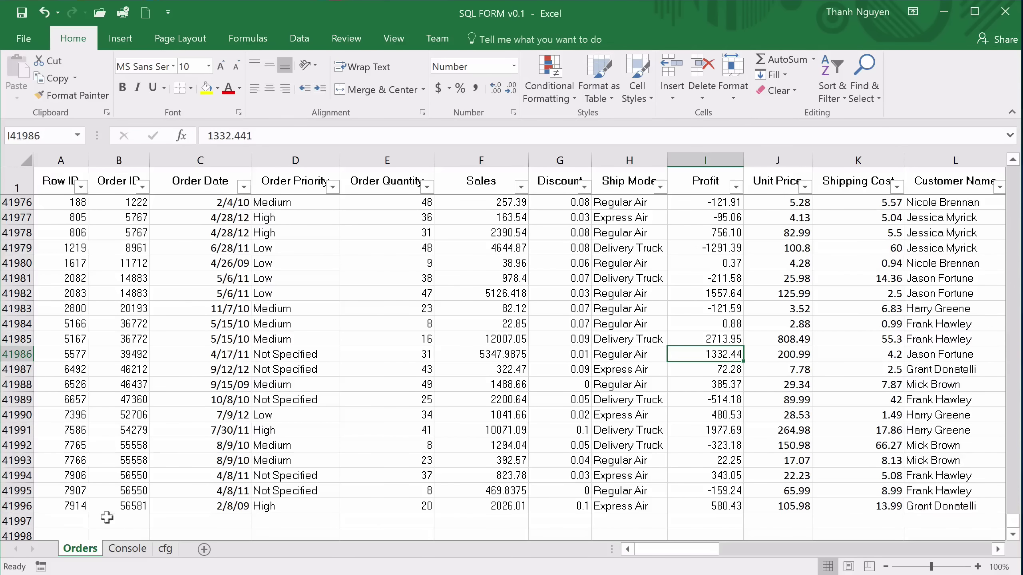
{"action": "left_click", "coordinate": [127, 548]}
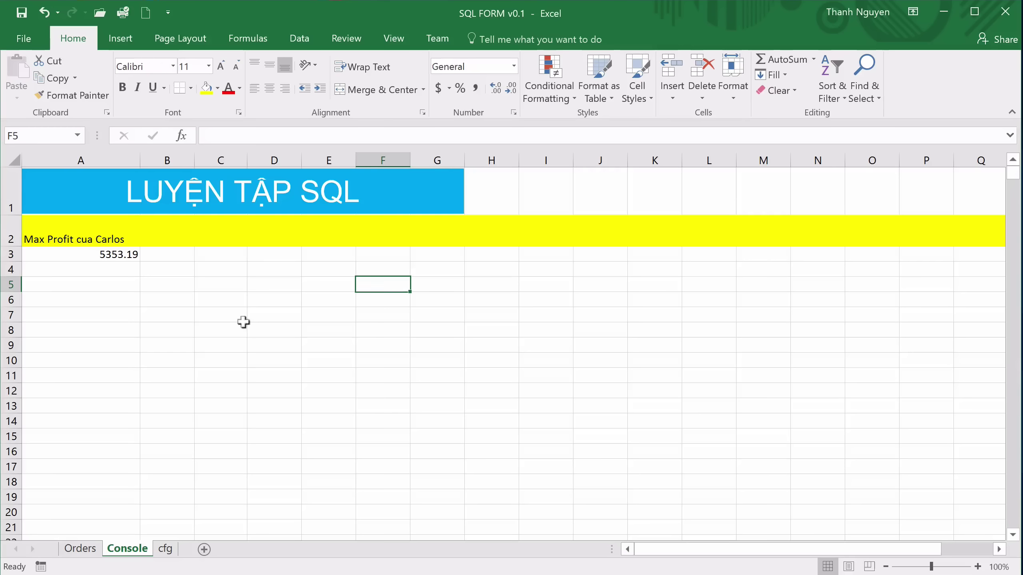
Build the query SELECT * FROM [A1:U42000] in the query form and run it
{"action": "left_click", "coordinate": [240, 198]}
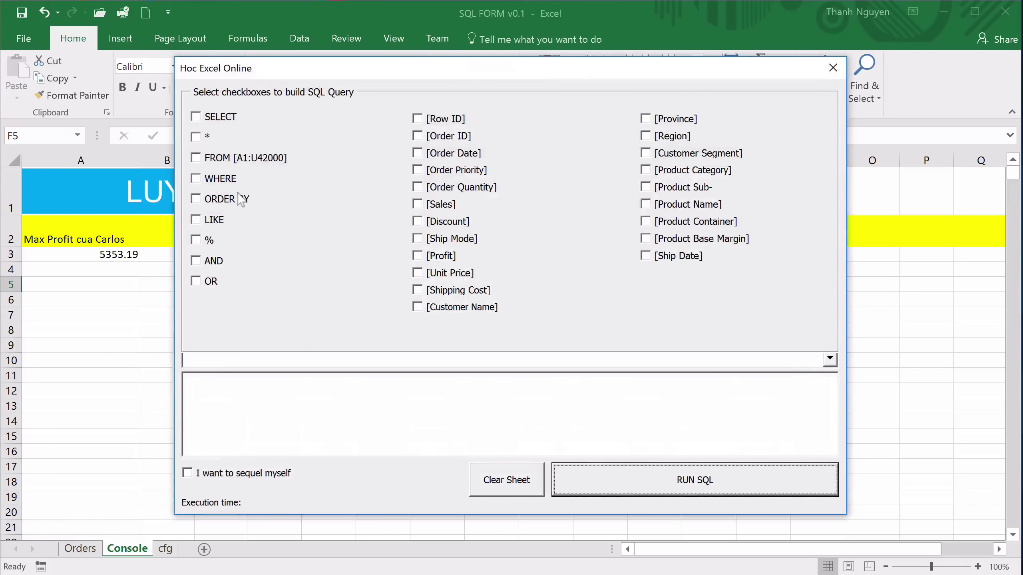
{"action": "left_click", "coordinate": [217, 119]}
{"action": "left_click", "coordinate": [206, 137]}
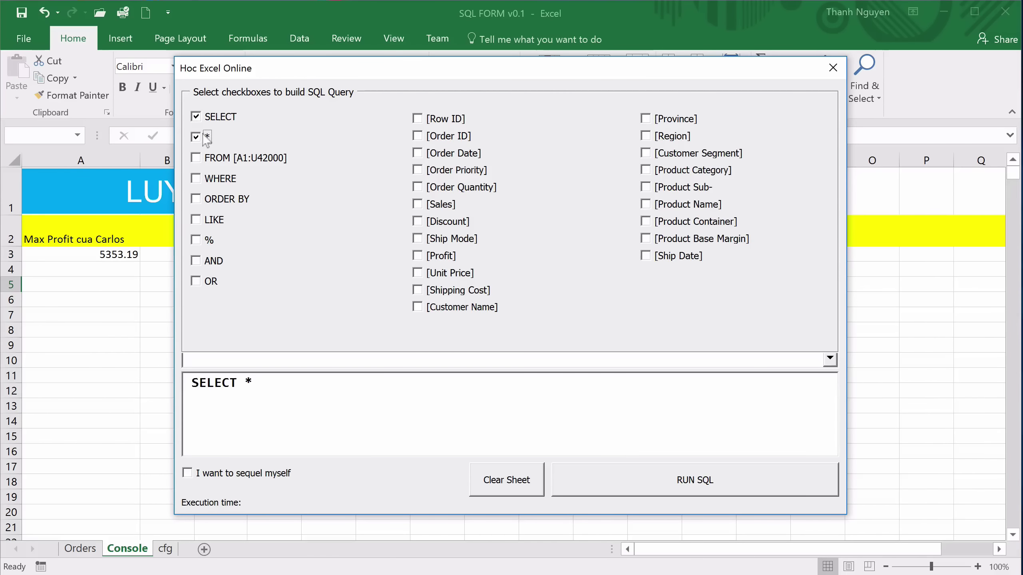
{"action": "left_click", "coordinate": [250, 161]}
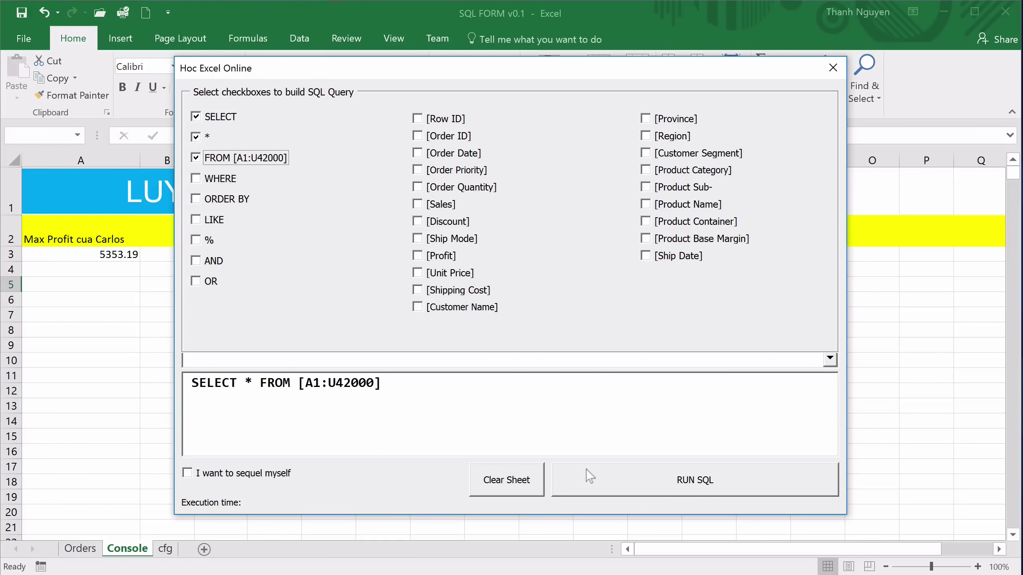
{"action": "left_click", "coordinate": [684, 483]}
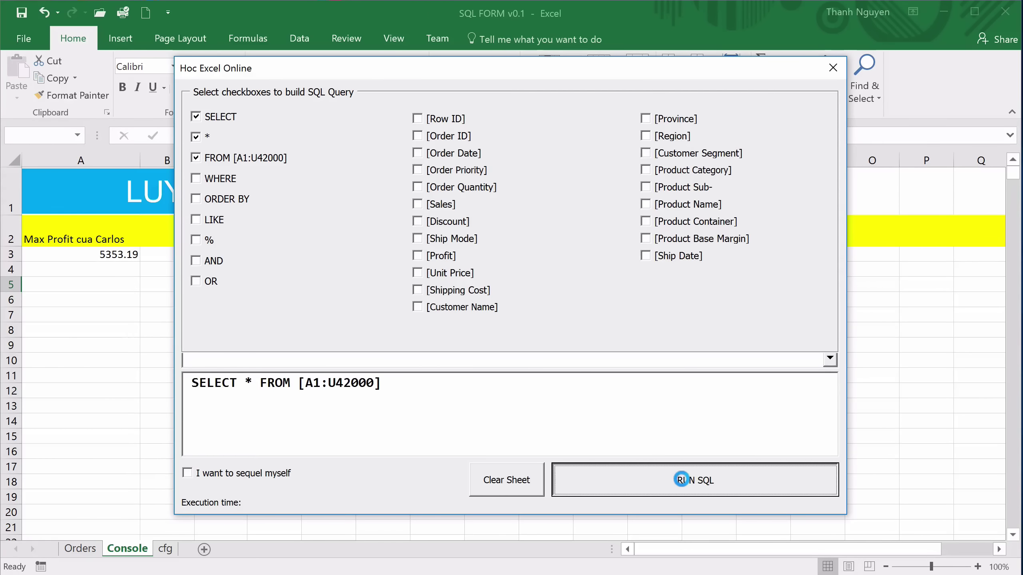